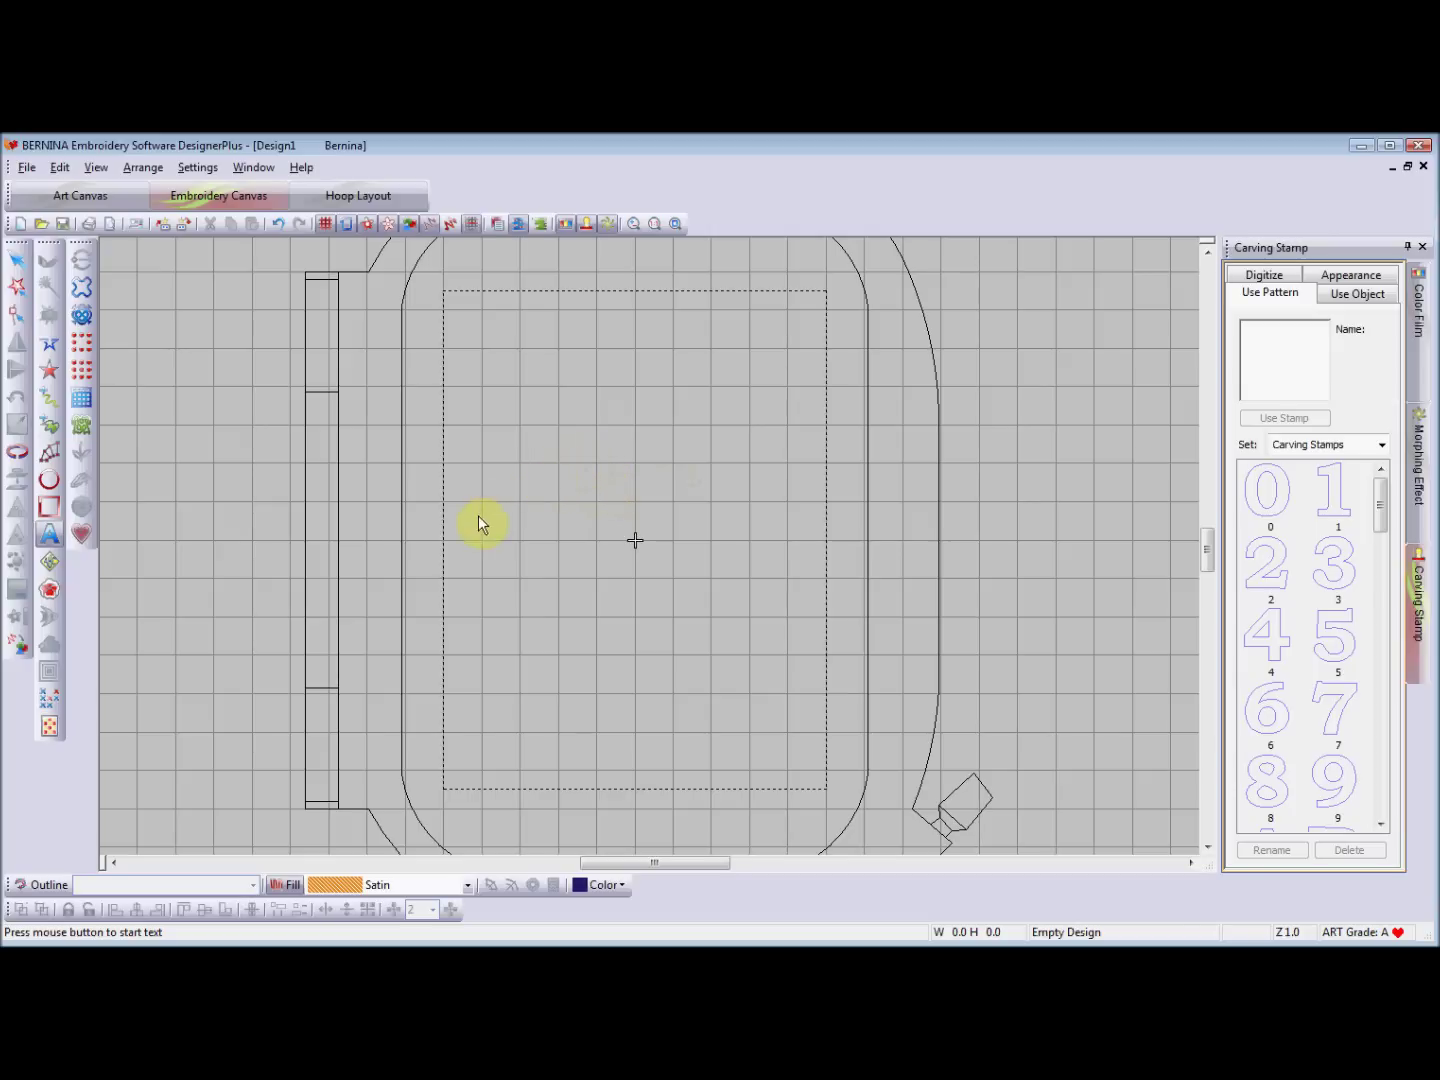
Make new objects outline-only with no fill, using a Satin outline stitch
{"action": "left_click", "coordinate": [36, 886]}
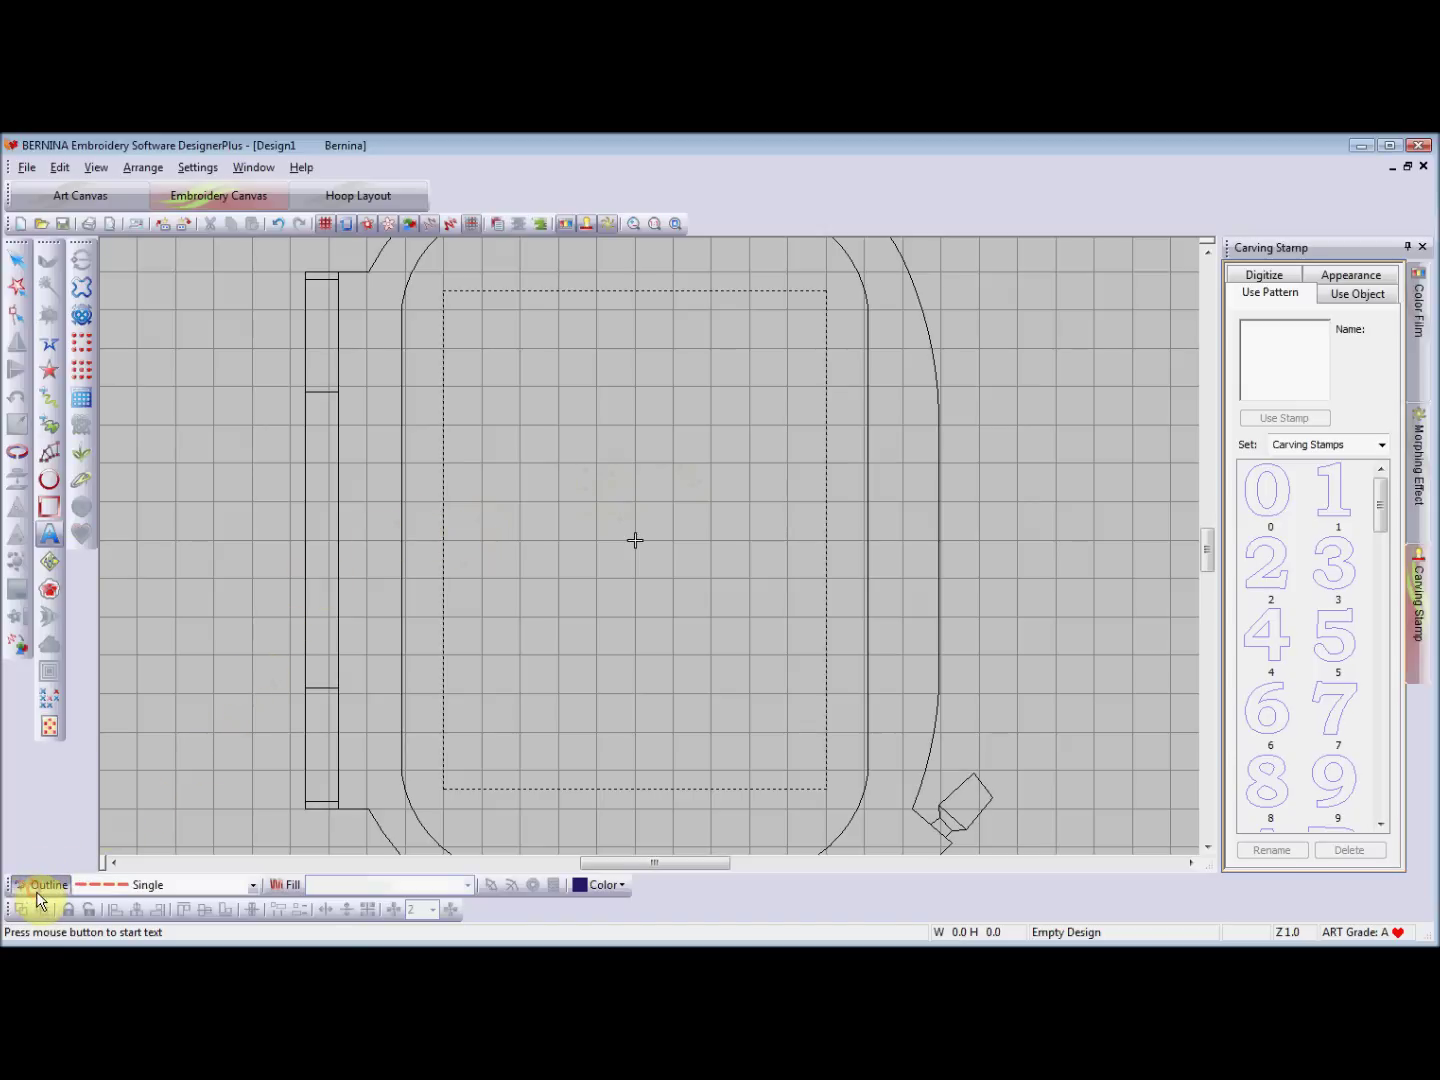
{"action": "left_click", "coordinate": [253, 886]}
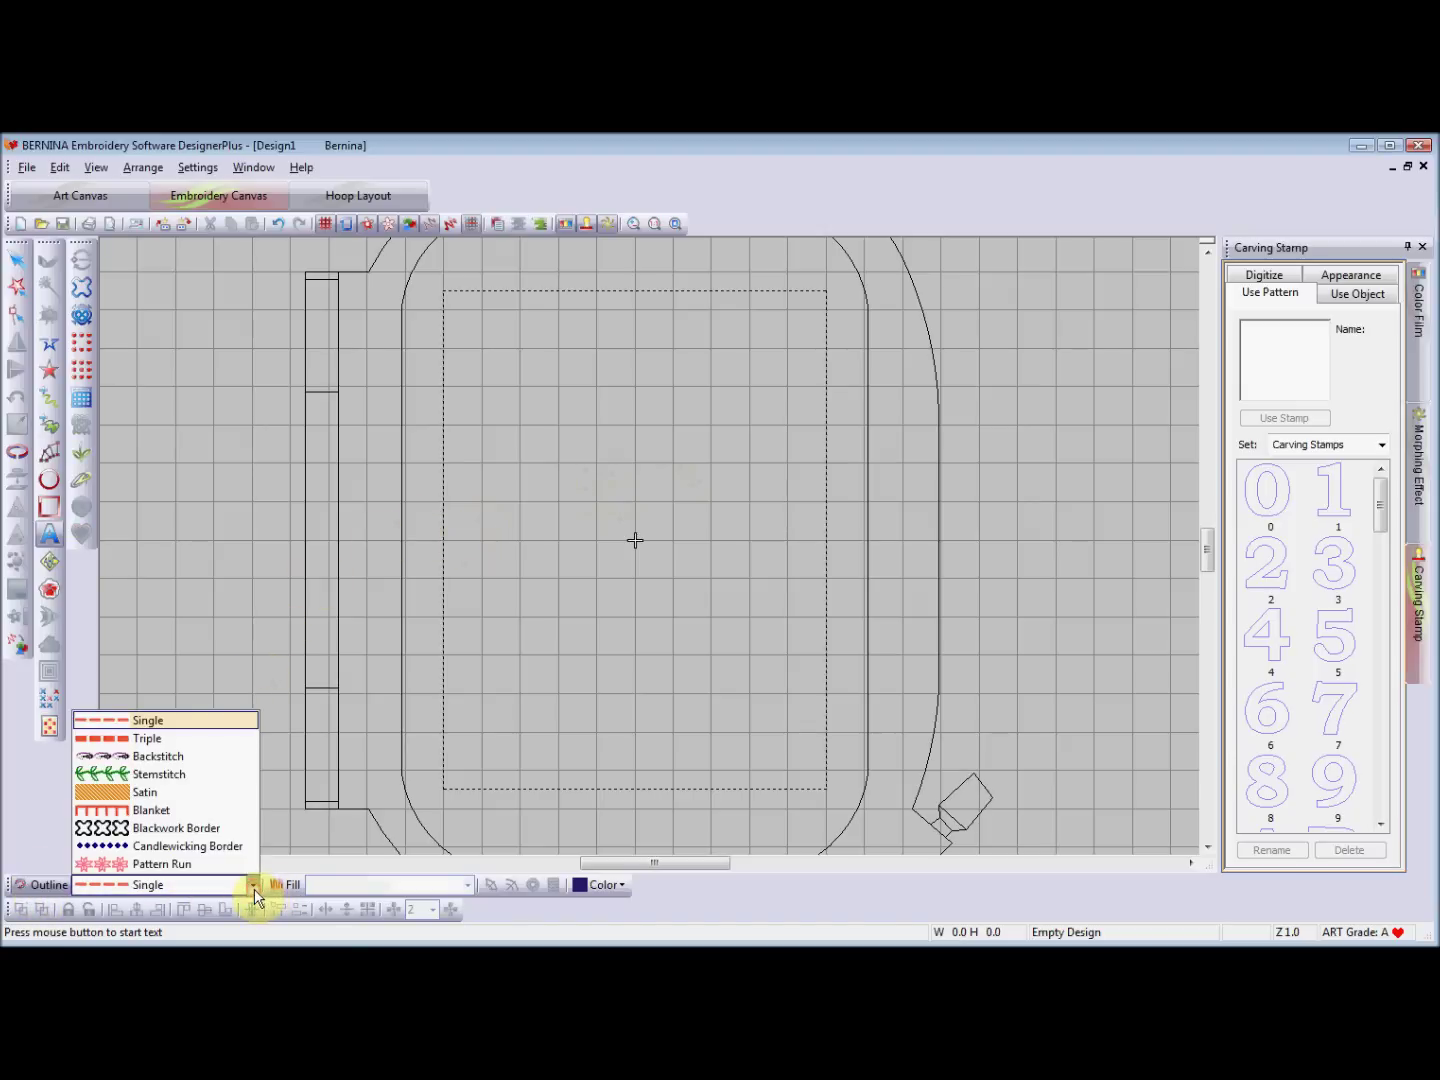
{"action": "left_click", "coordinate": [145, 792]}
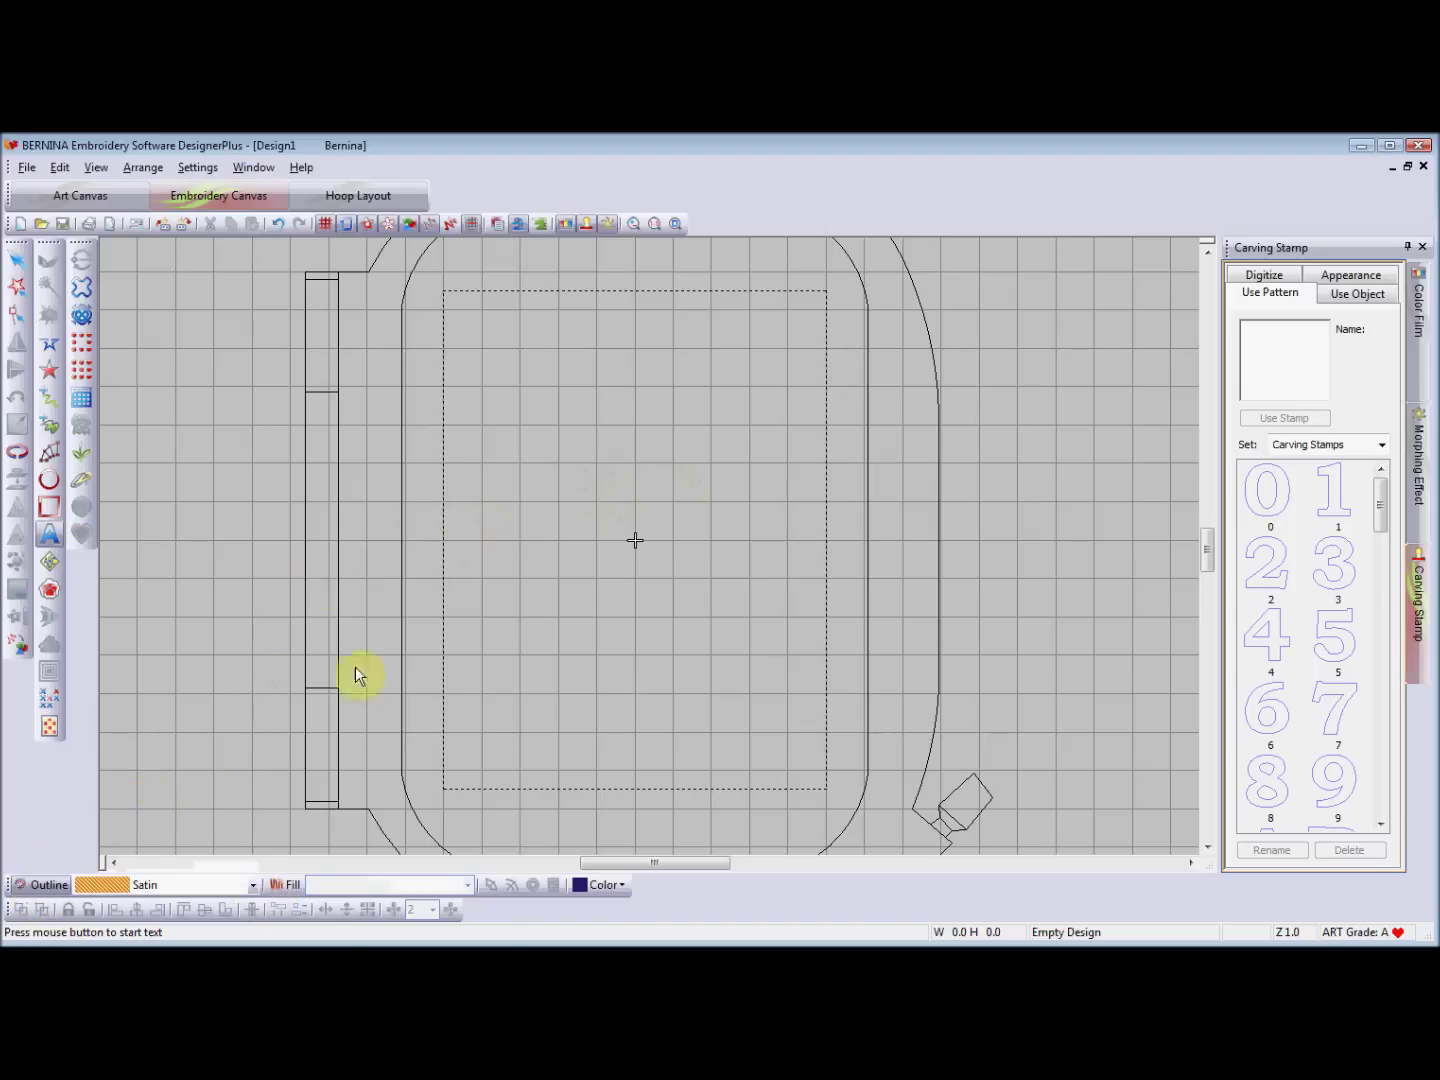
Set the Outline Stitch satin width to 5.00 mm in Object Properties and apply it
{"action": "left_click", "coordinate": [499, 222]}
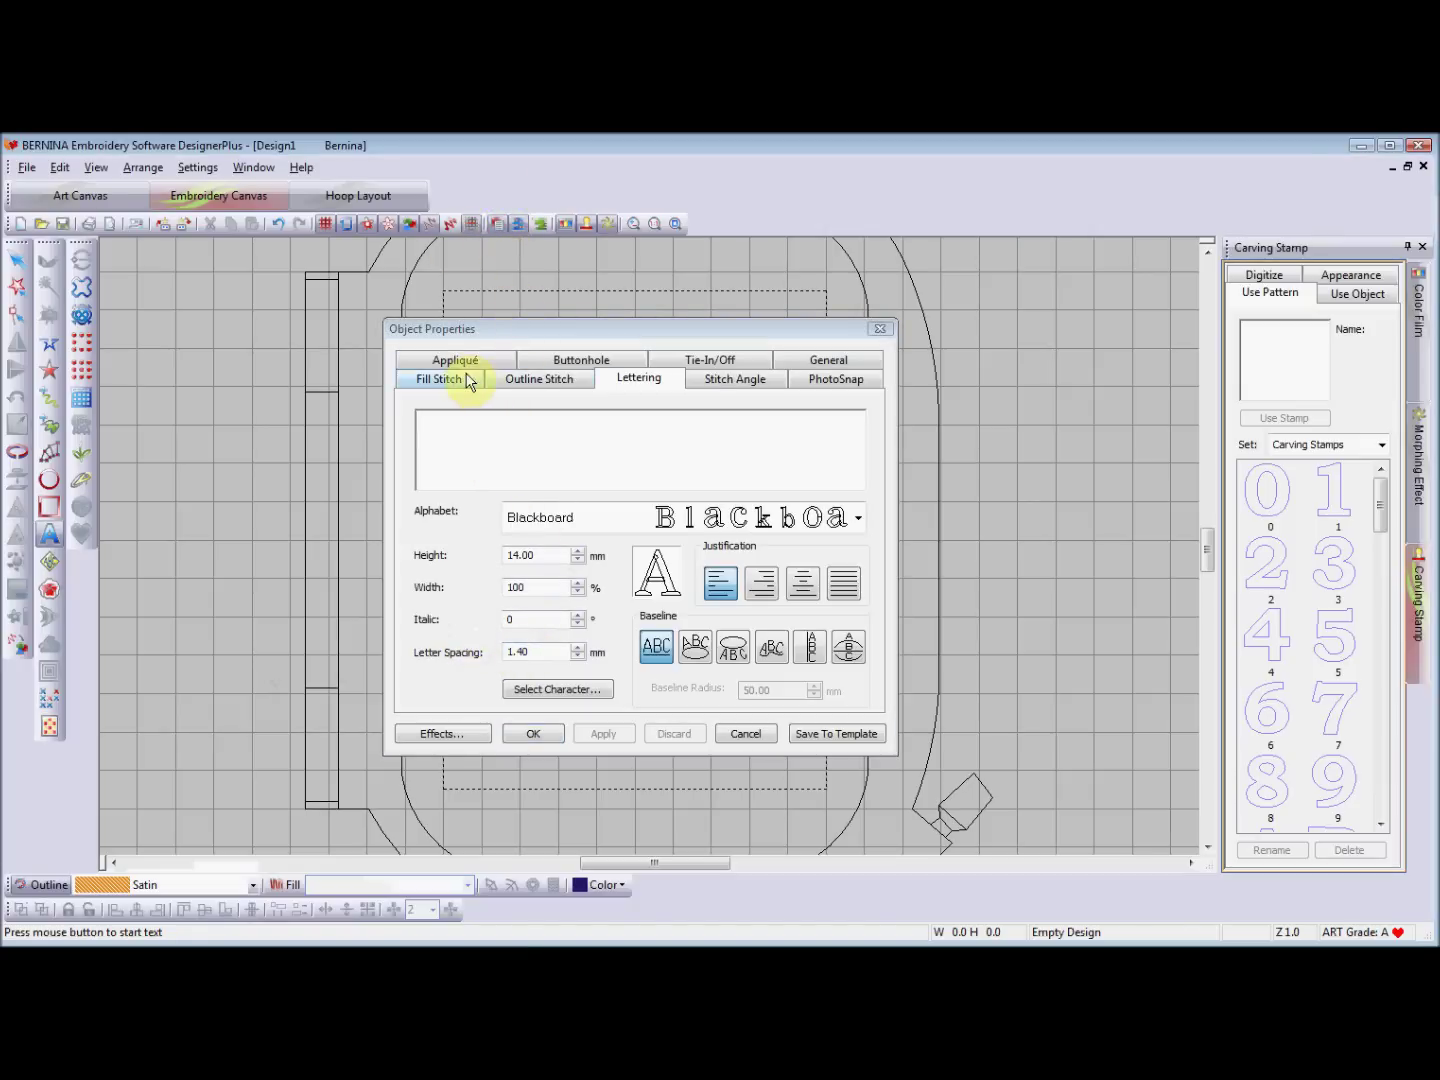
{"action": "left_click", "coordinate": [513, 379]}
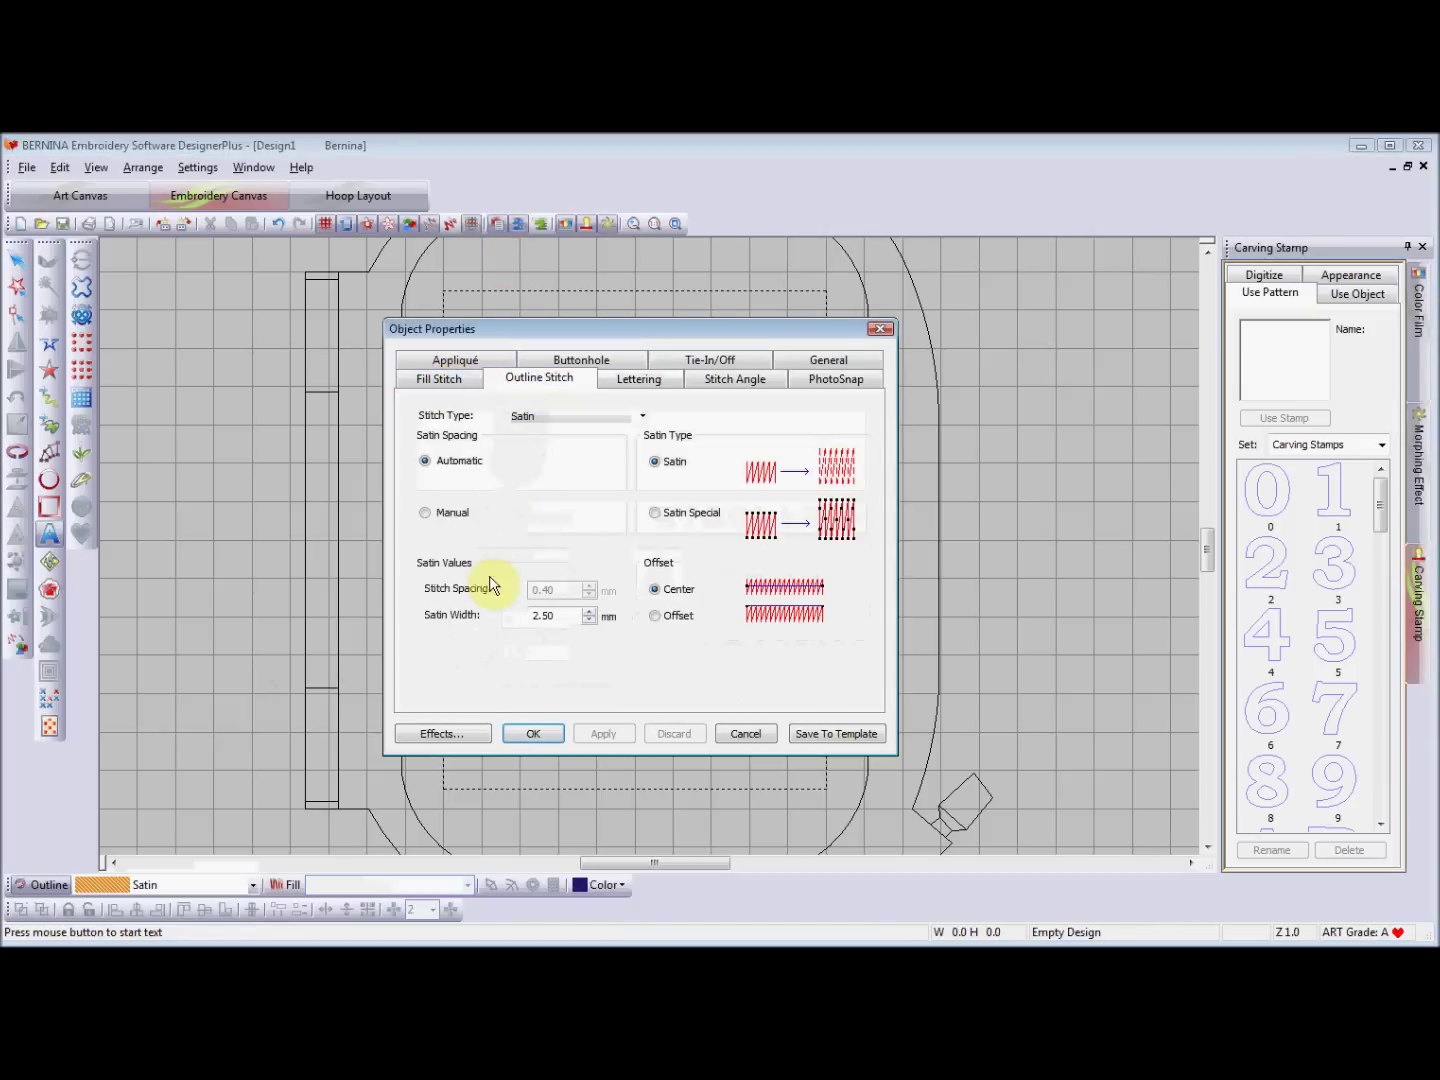
{"action": "left_click_drag", "start_coordinate": [555, 615], "coordinate": [530, 624]}
{"action": "type", "text": "5"}
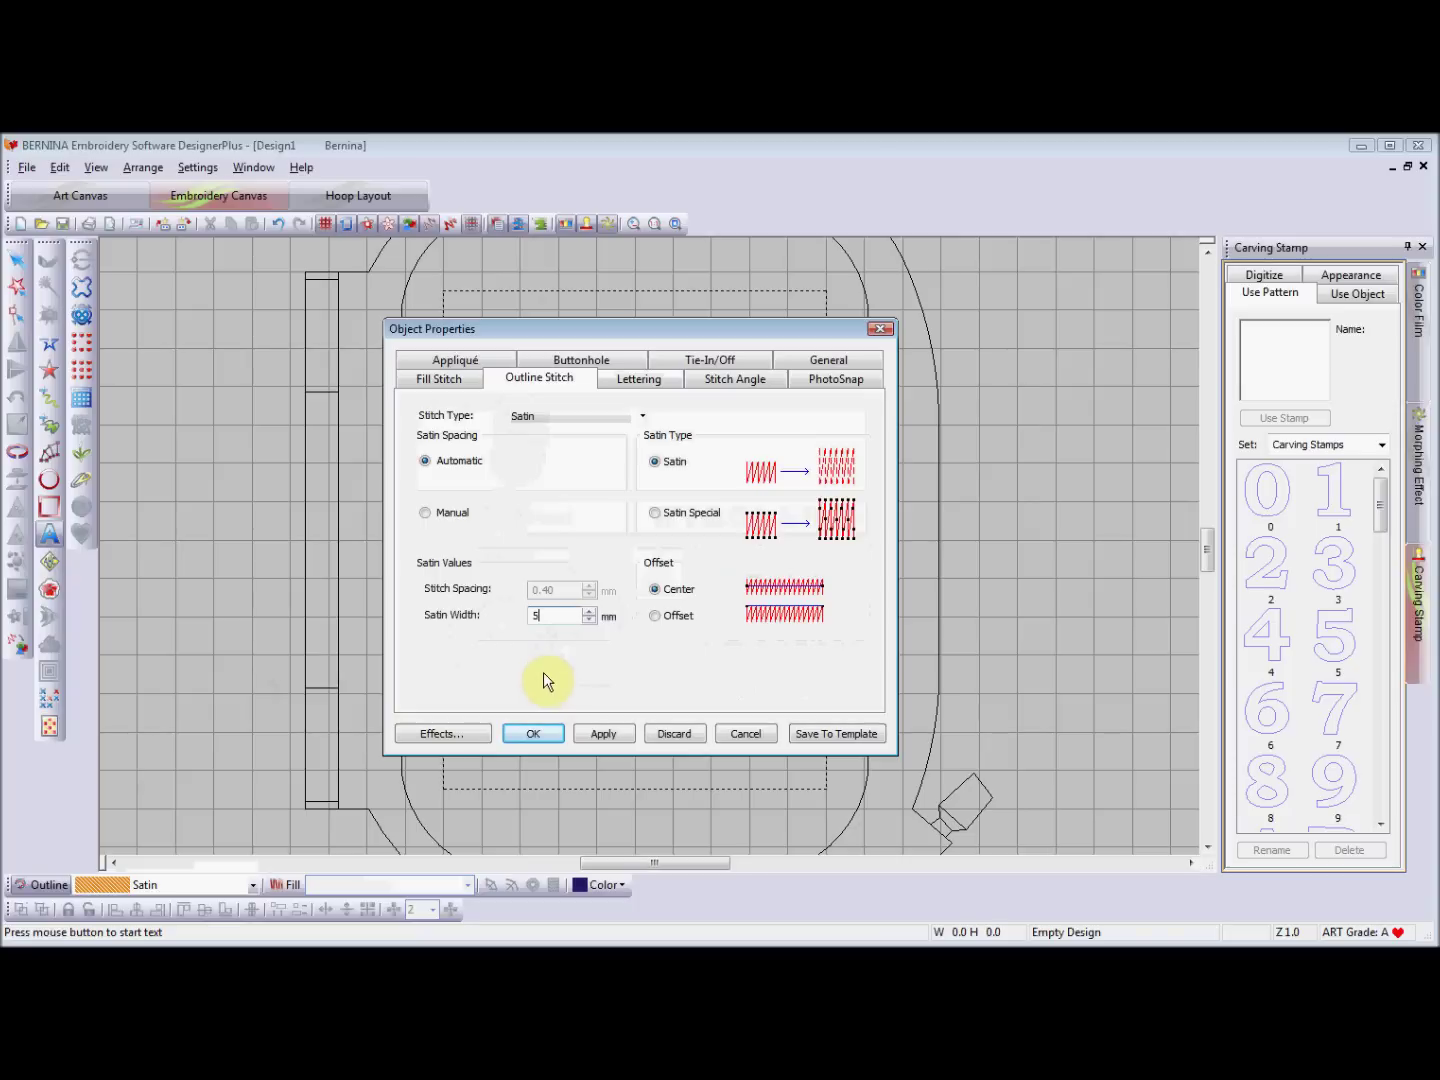
{"action": "left_click", "coordinate": [591, 733]}
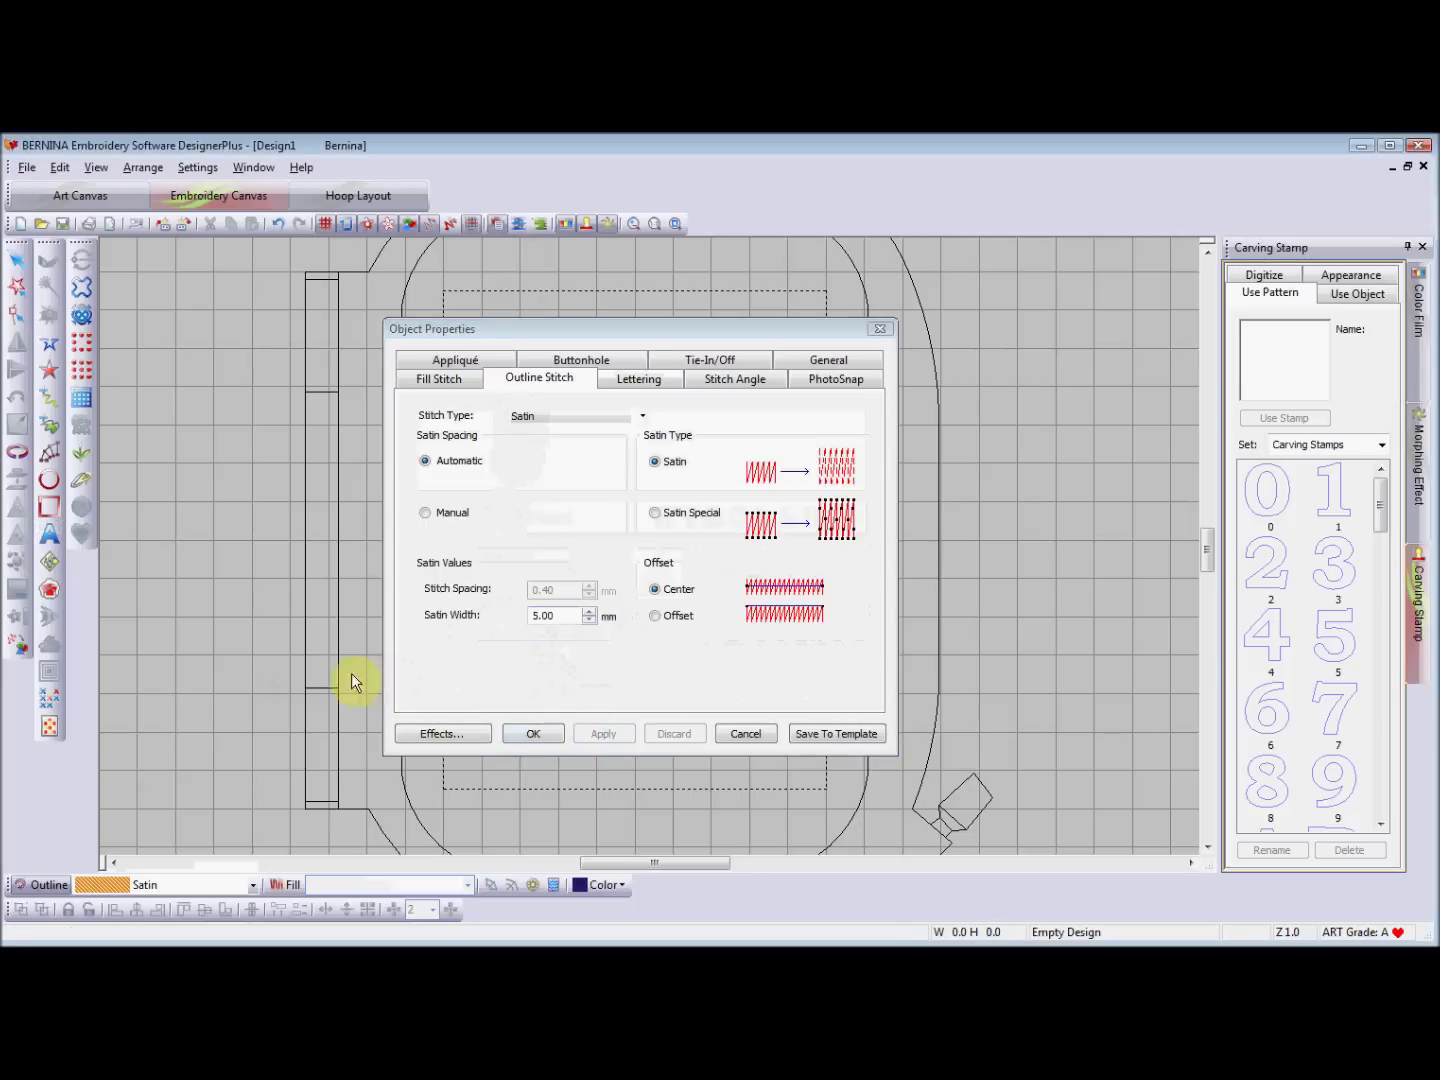
{"action": "left_click", "coordinate": [530, 735]}
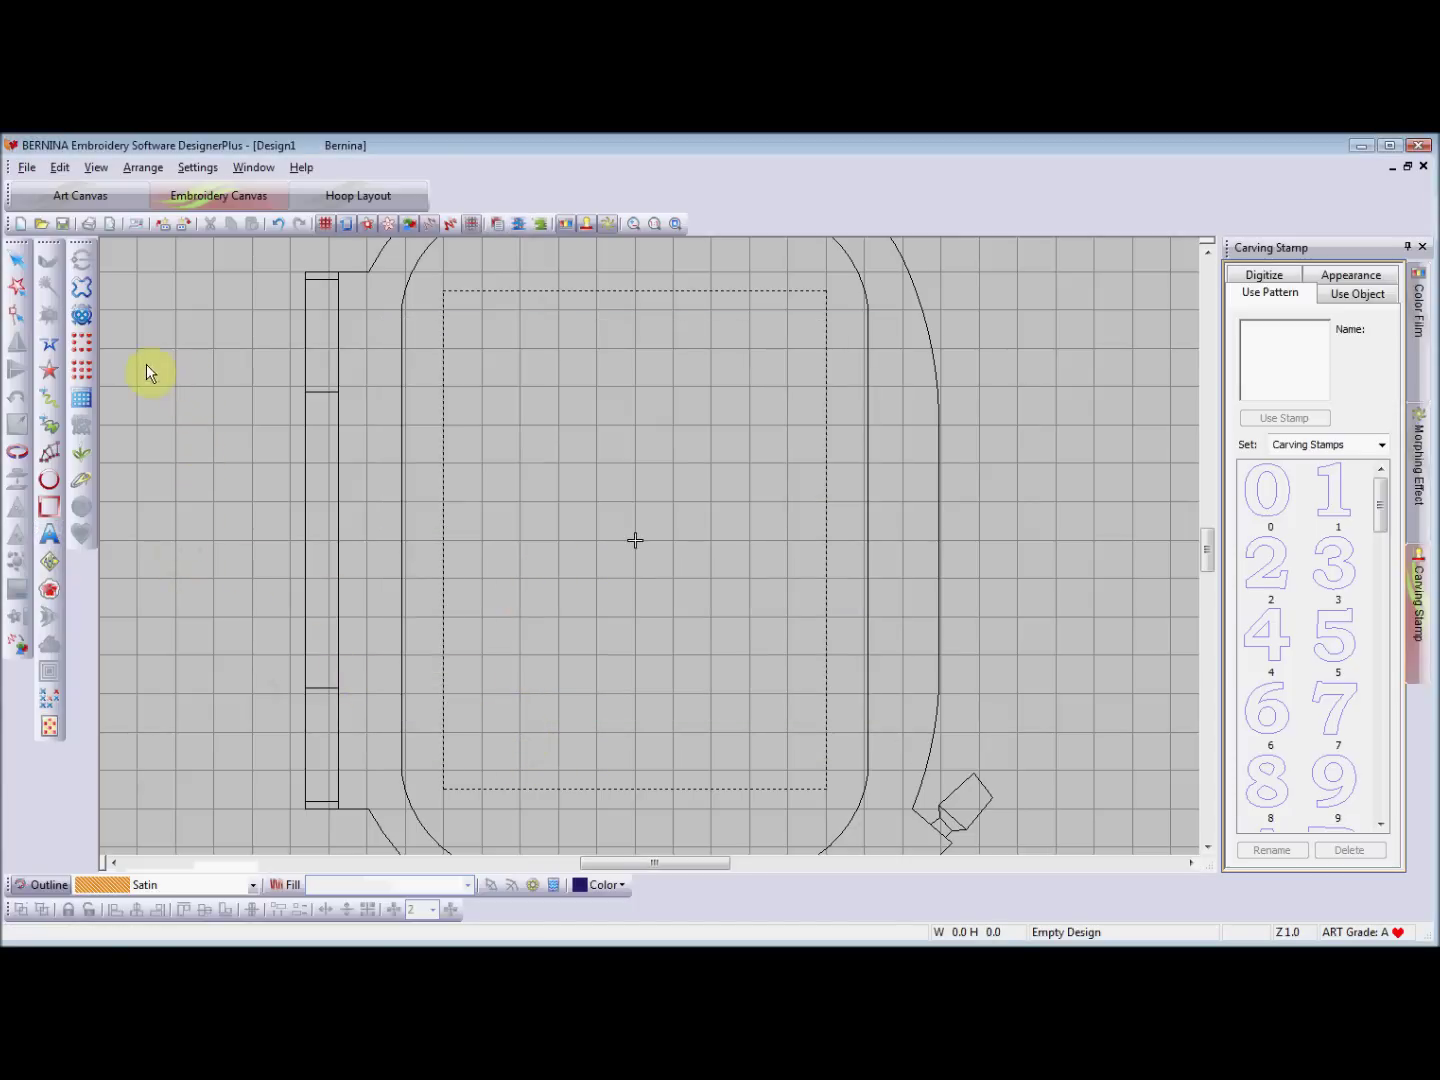
Digitize a six-point open satin curve forming an S from left of the hoop to its right side
{"action": "left_click", "coordinate": [50, 347]}
{"action": "left_click", "coordinate": [283, 577]}
{"action": "left_click", "coordinate": [361, 469]}
{"action": "left_click", "coordinate": [498, 438]}
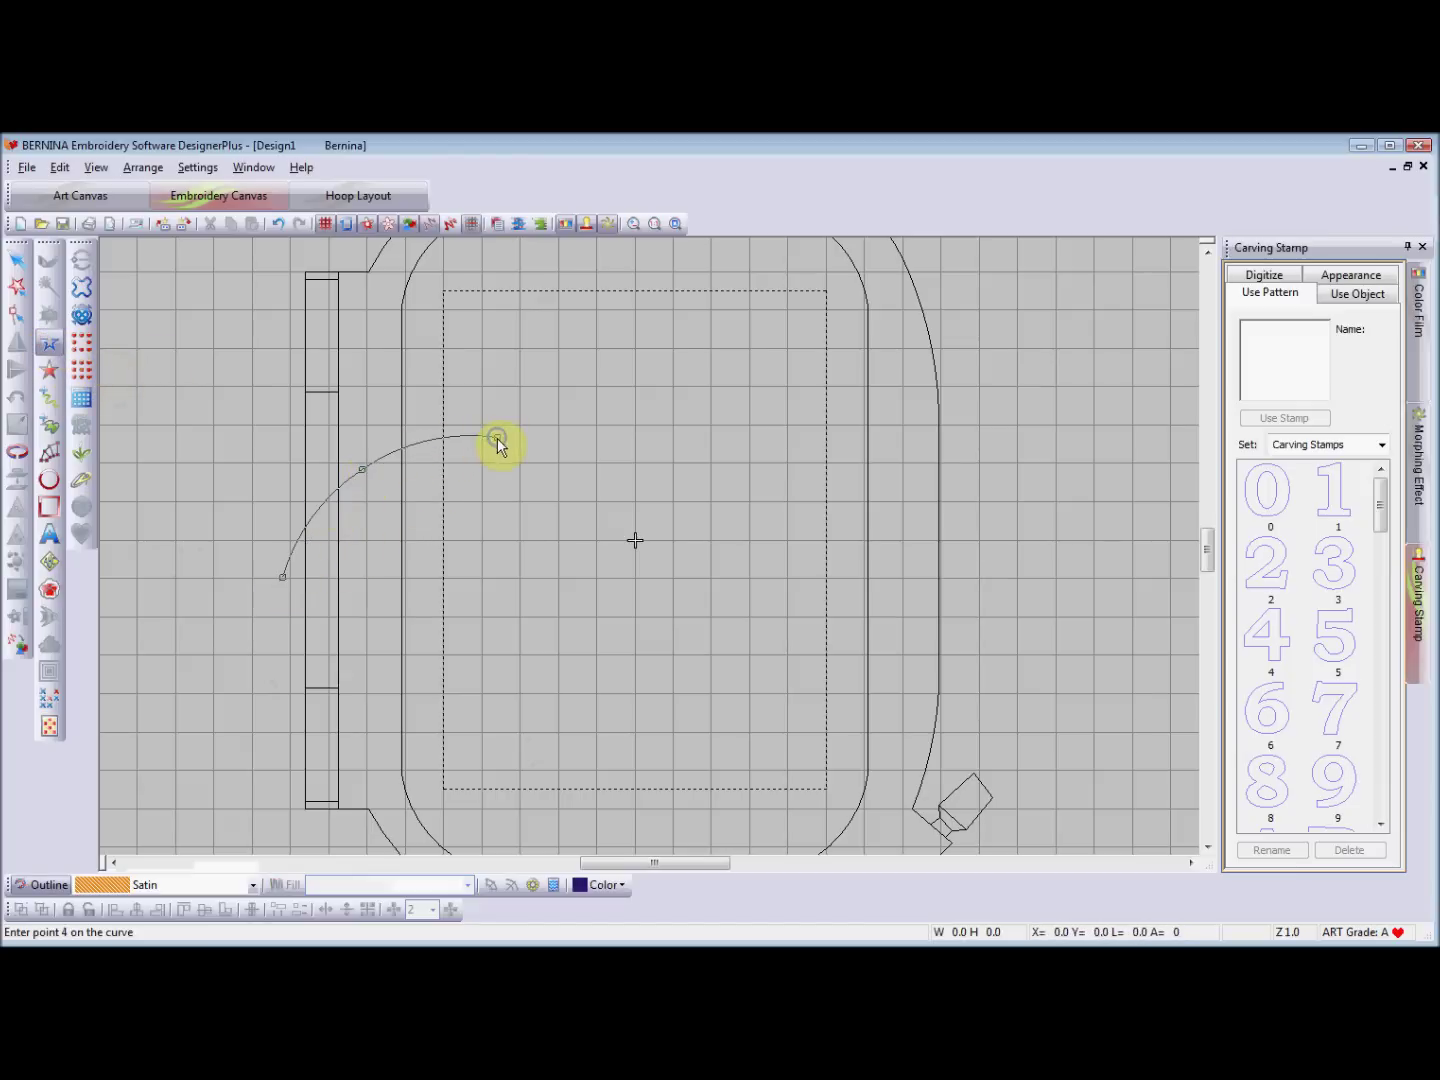
{"action": "left_click", "coordinate": [653, 531]}
{"action": "left_click", "coordinate": [799, 644]}
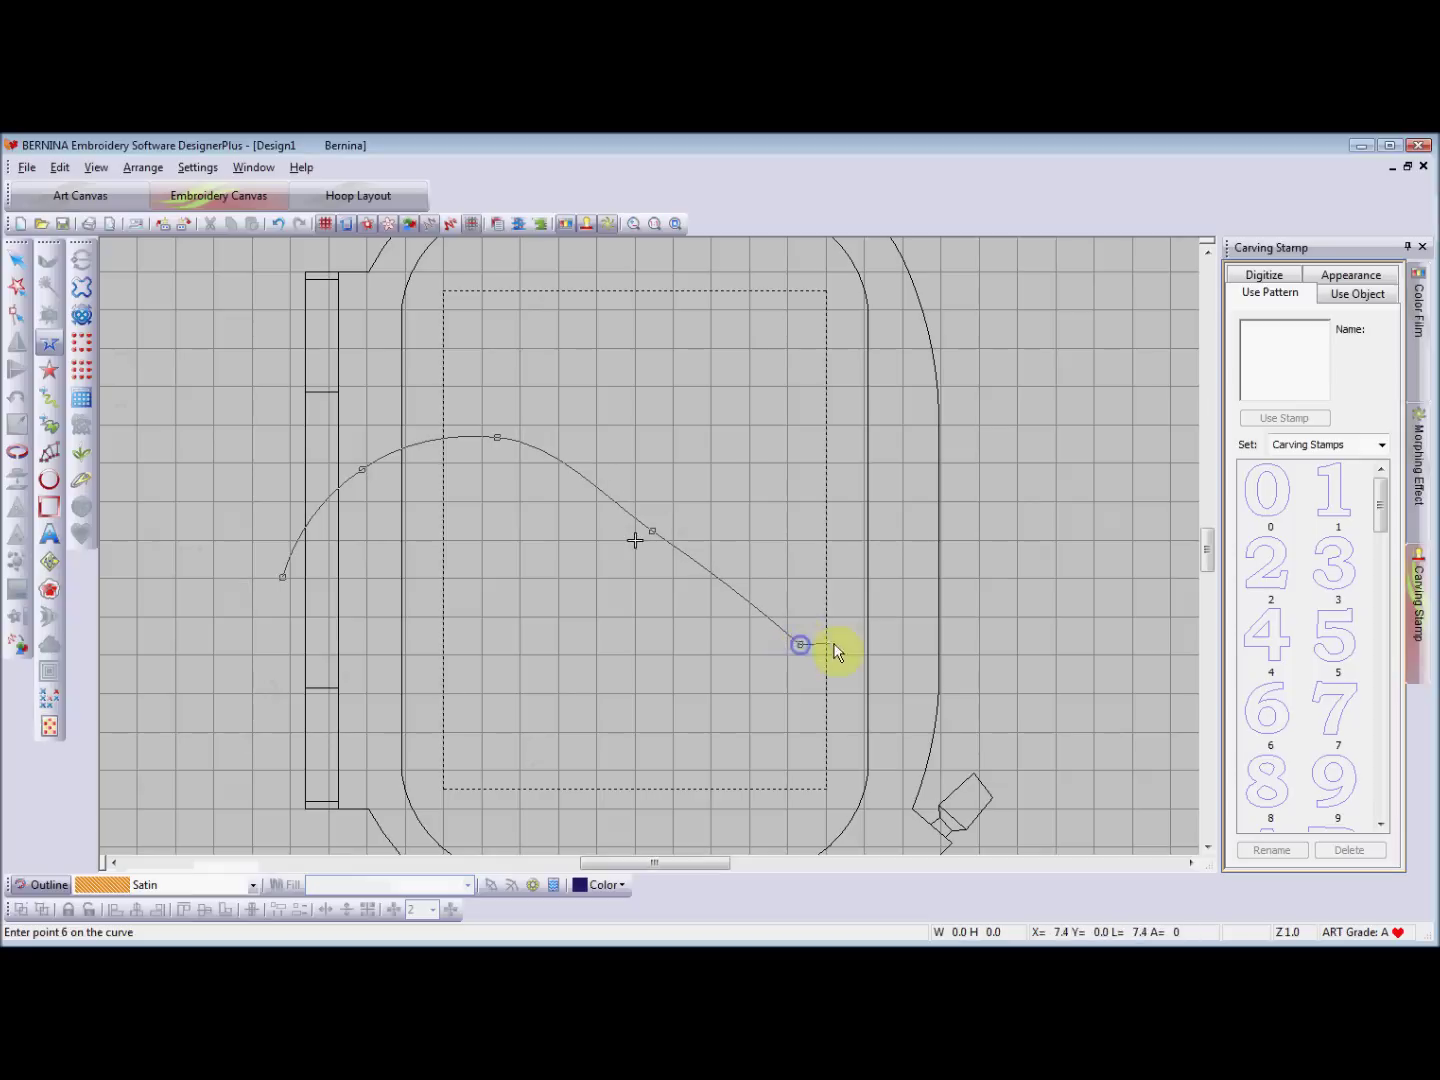
{"action": "left_click", "coordinate": [945, 554]}
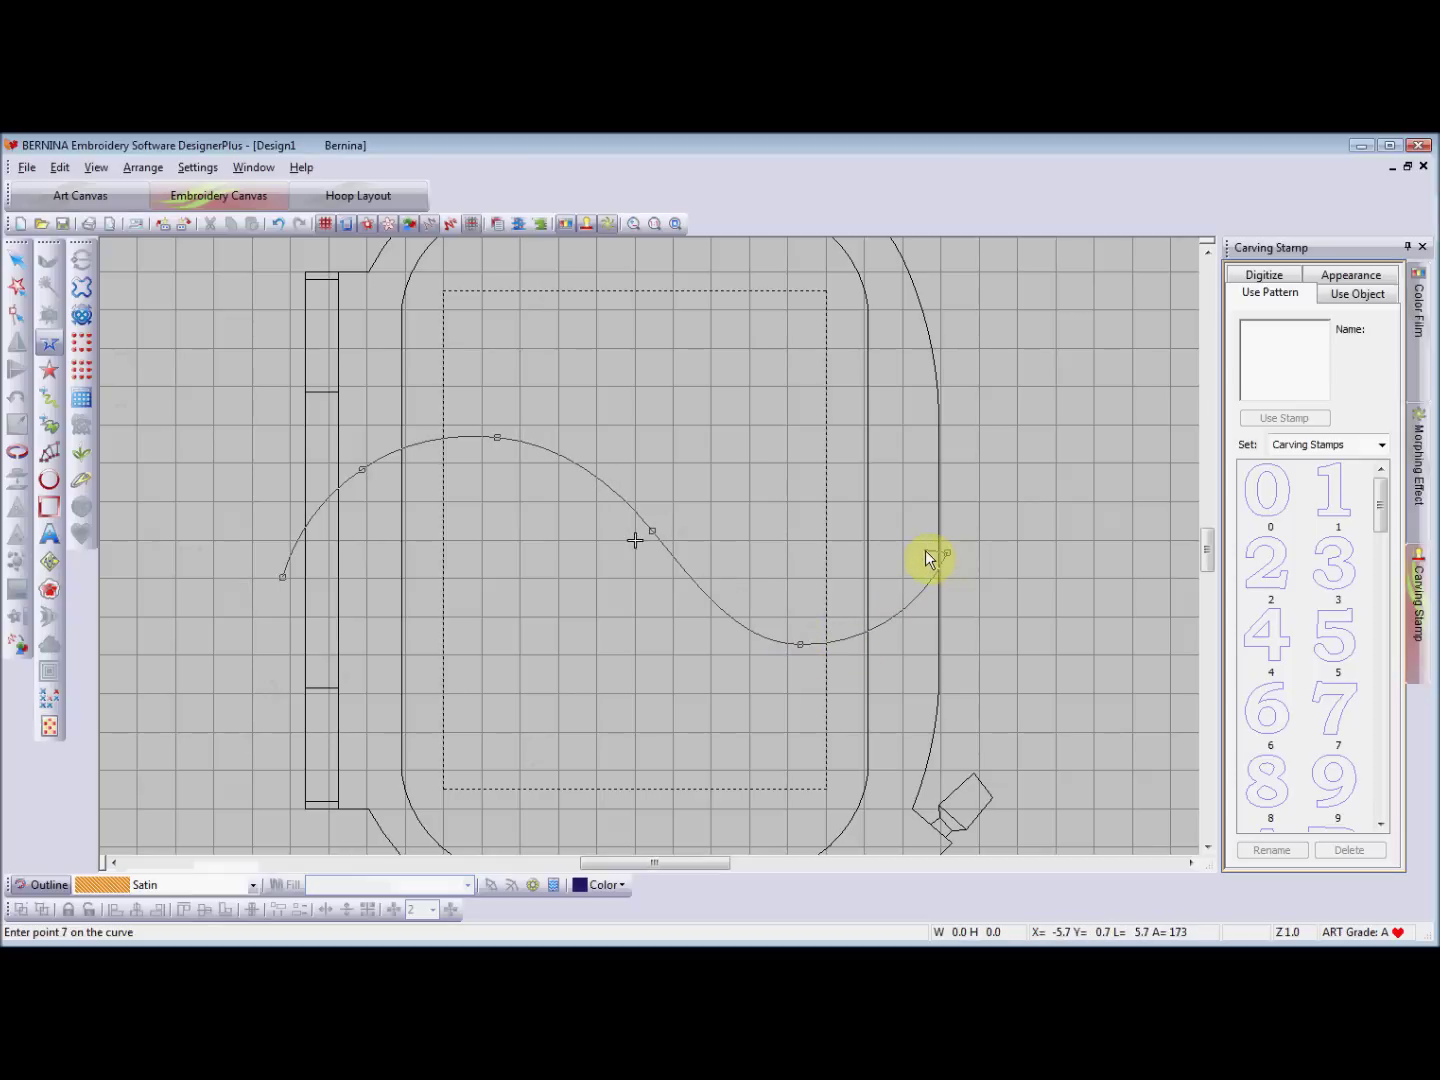
{"action": "key", "text": "Return"}
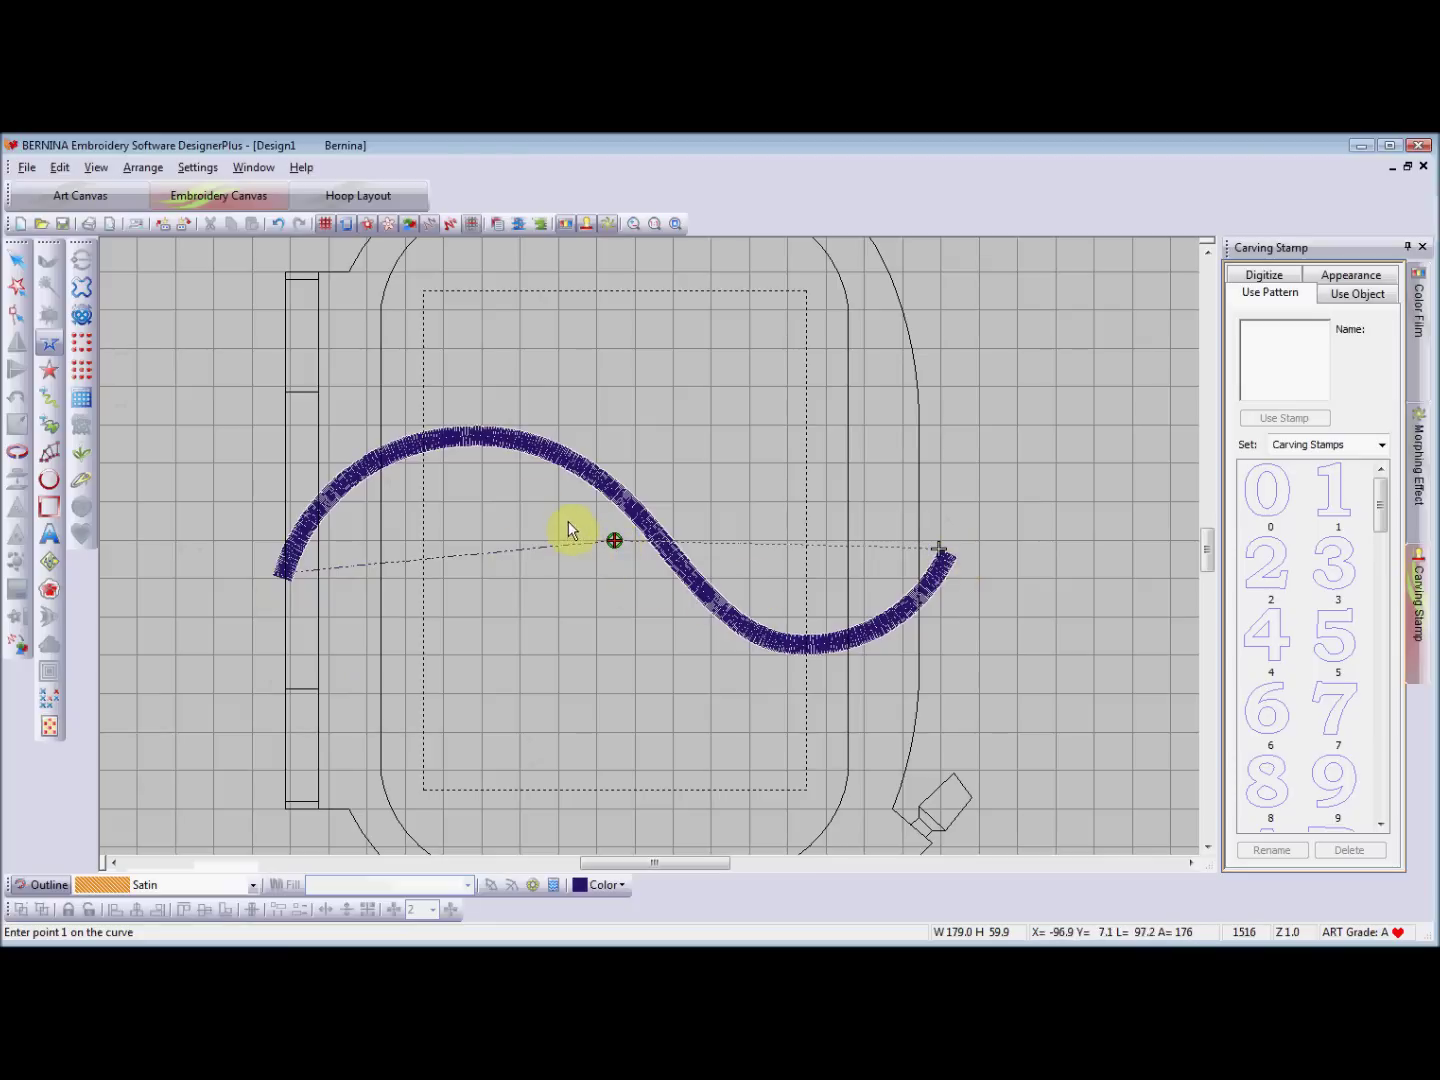
Set Start and End to First Stitch of Design and Last Stitch of Design
{"action": "left_click", "coordinate": [157, 172]}
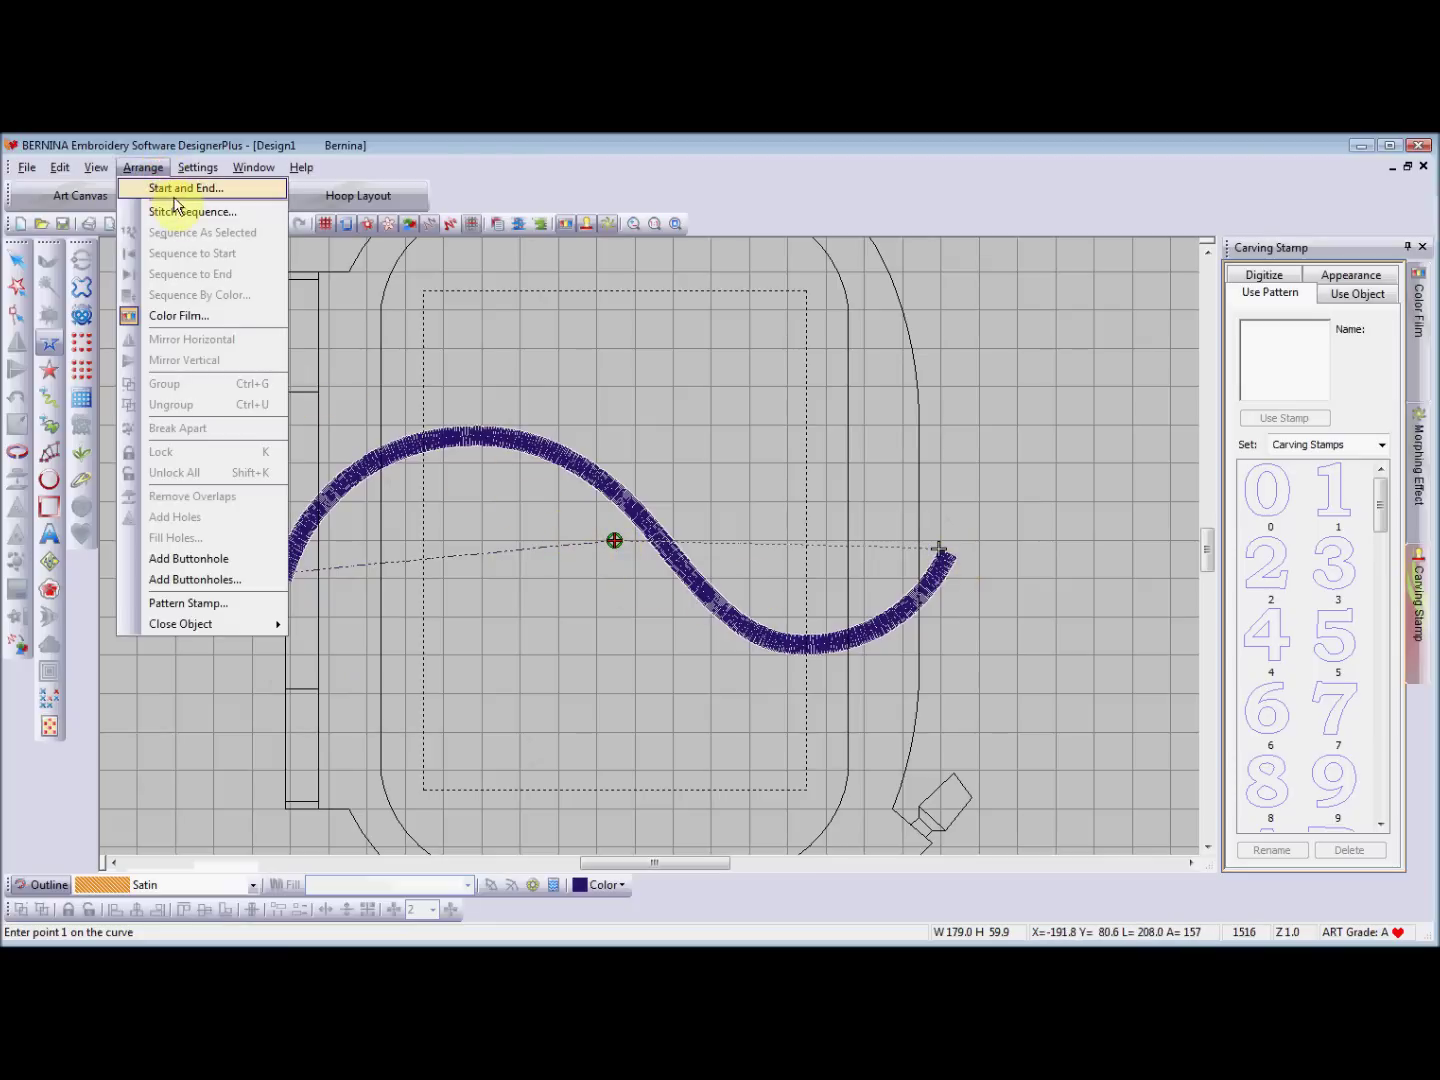
{"action": "left_click", "coordinate": [170, 188]}
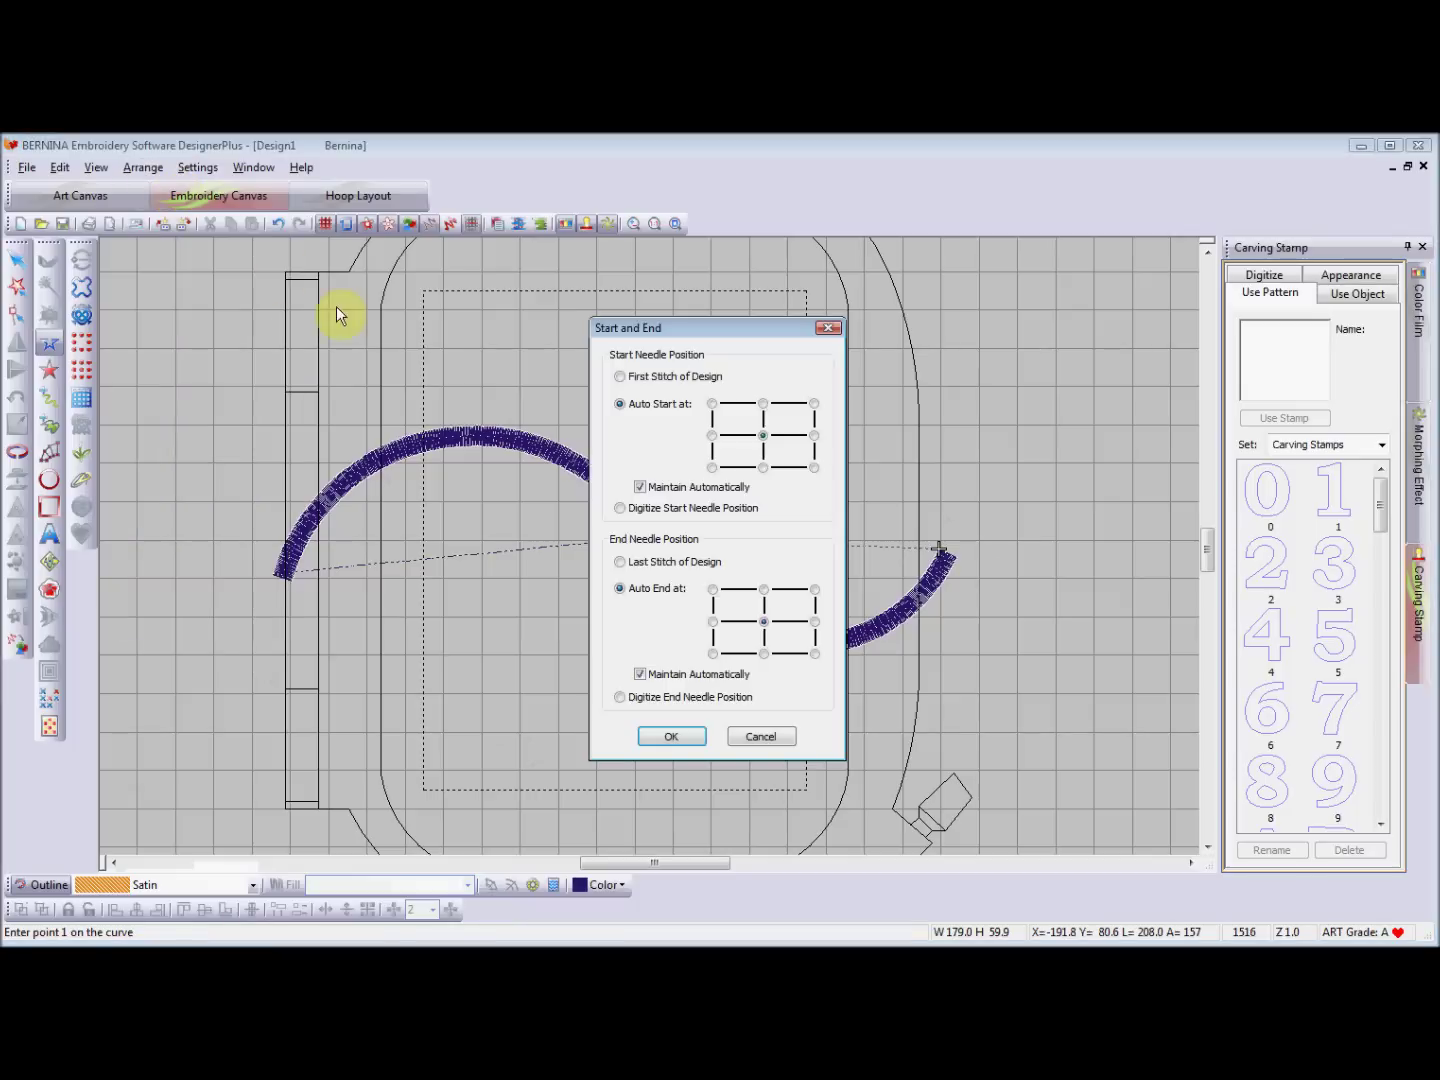
{"action": "left_click", "coordinate": [621, 378]}
{"action": "left_click", "coordinate": [622, 563]}
{"action": "left_click", "coordinate": [670, 735]}
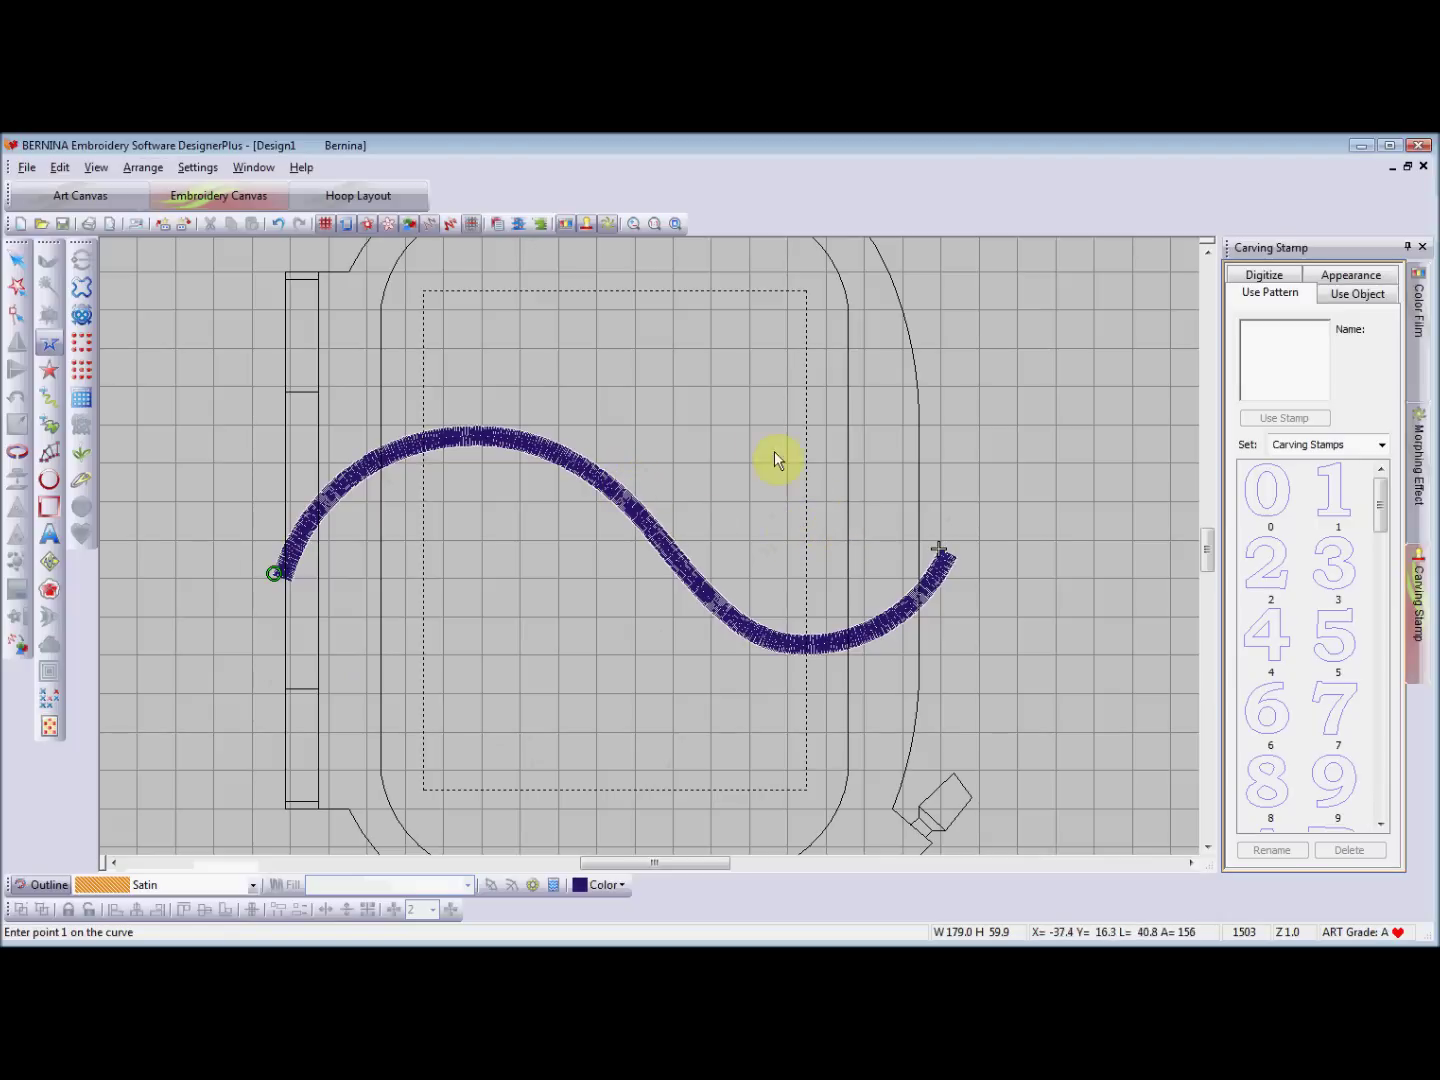
Draw a four-corner step-filled diamond and drag it to the S-curve's right end
{"action": "left_click", "coordinate": [48, 370]}
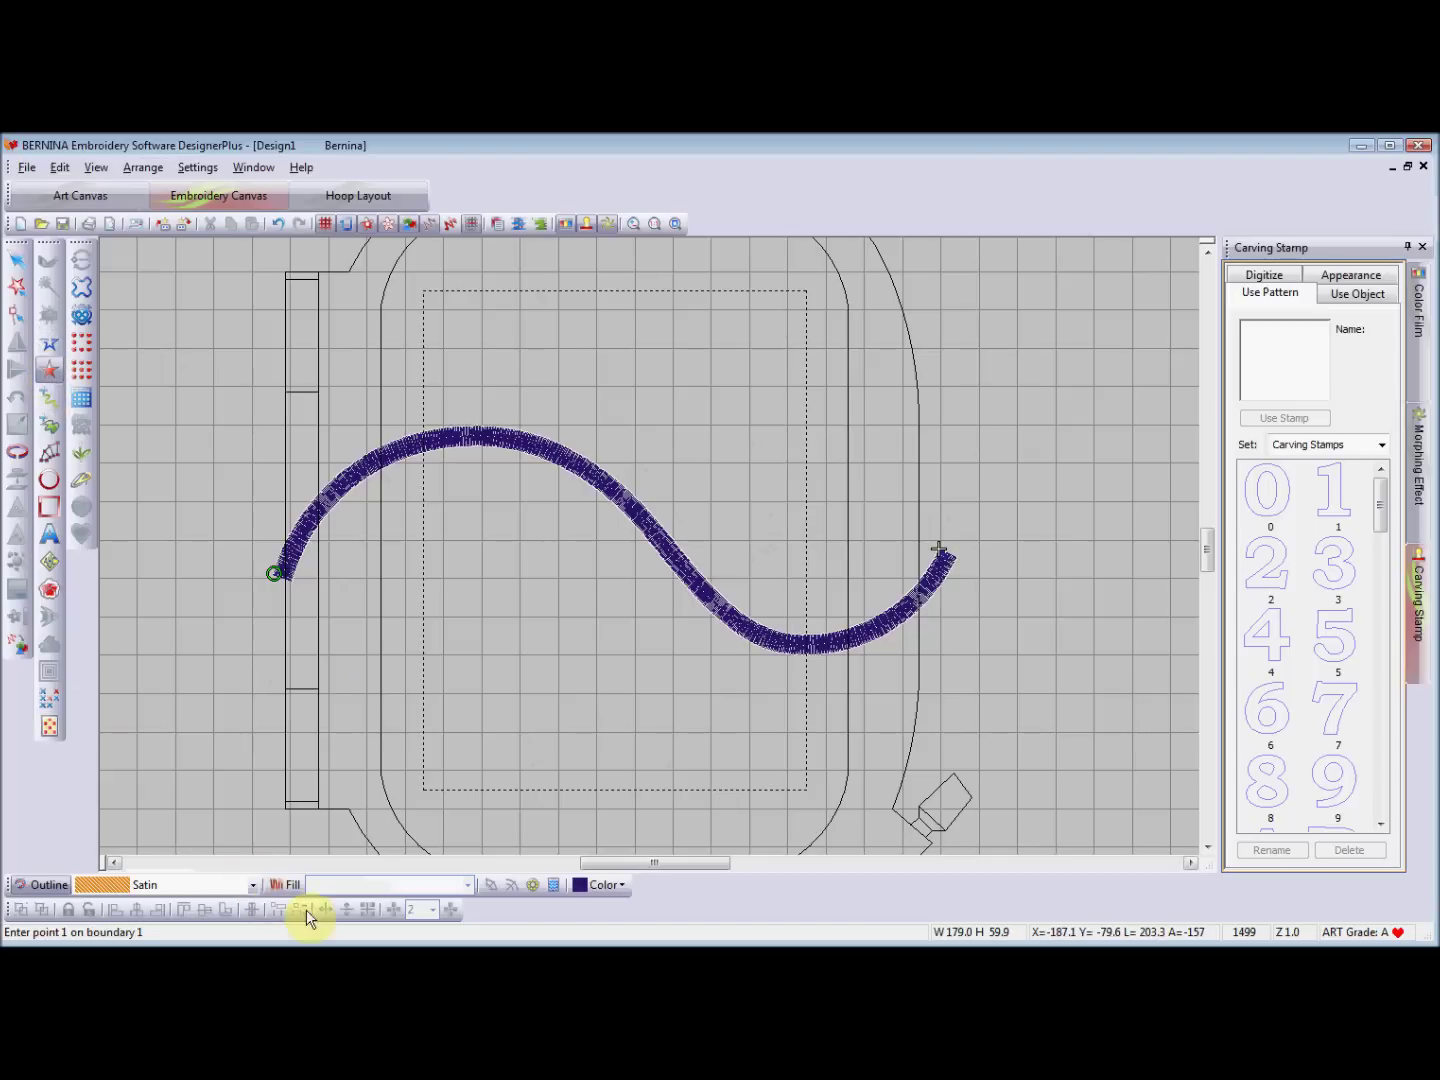
{"action": "left_click", "coordinate": [293, 885]}
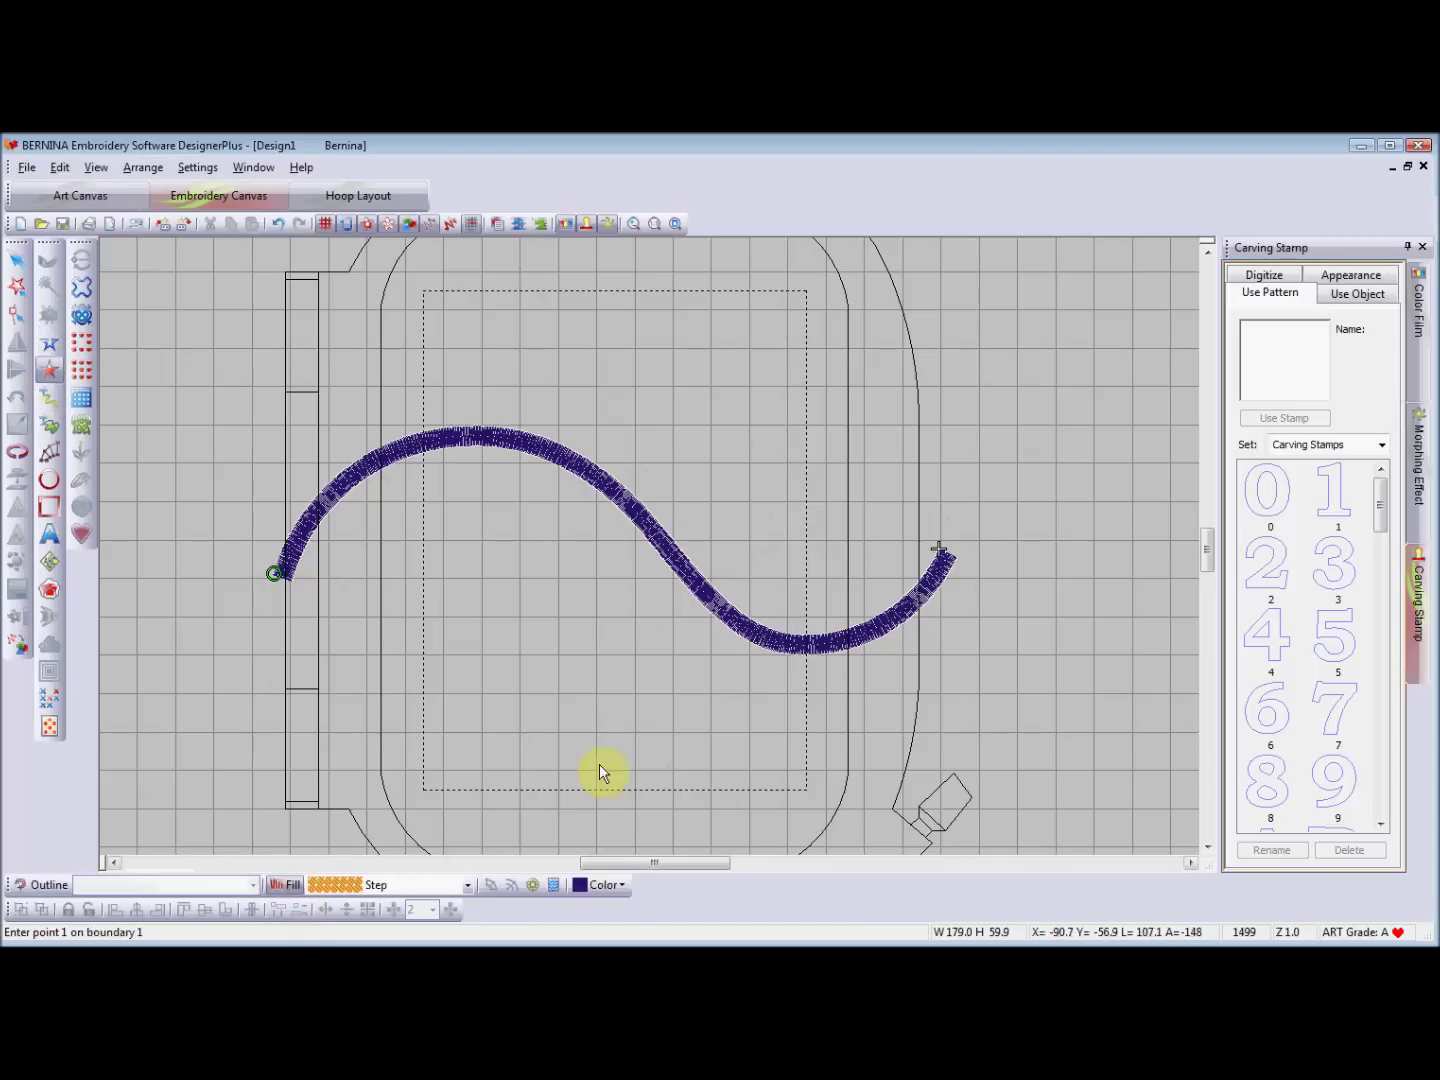
{"action": "left_click", "coordinate": [776, 341]}
{"action": "left_click", "coordinate": [876, 377]}
{"action": "left_click", "coordinate": [806, 445]}
{"action": "left_click", "coordinate": [737, 391]}
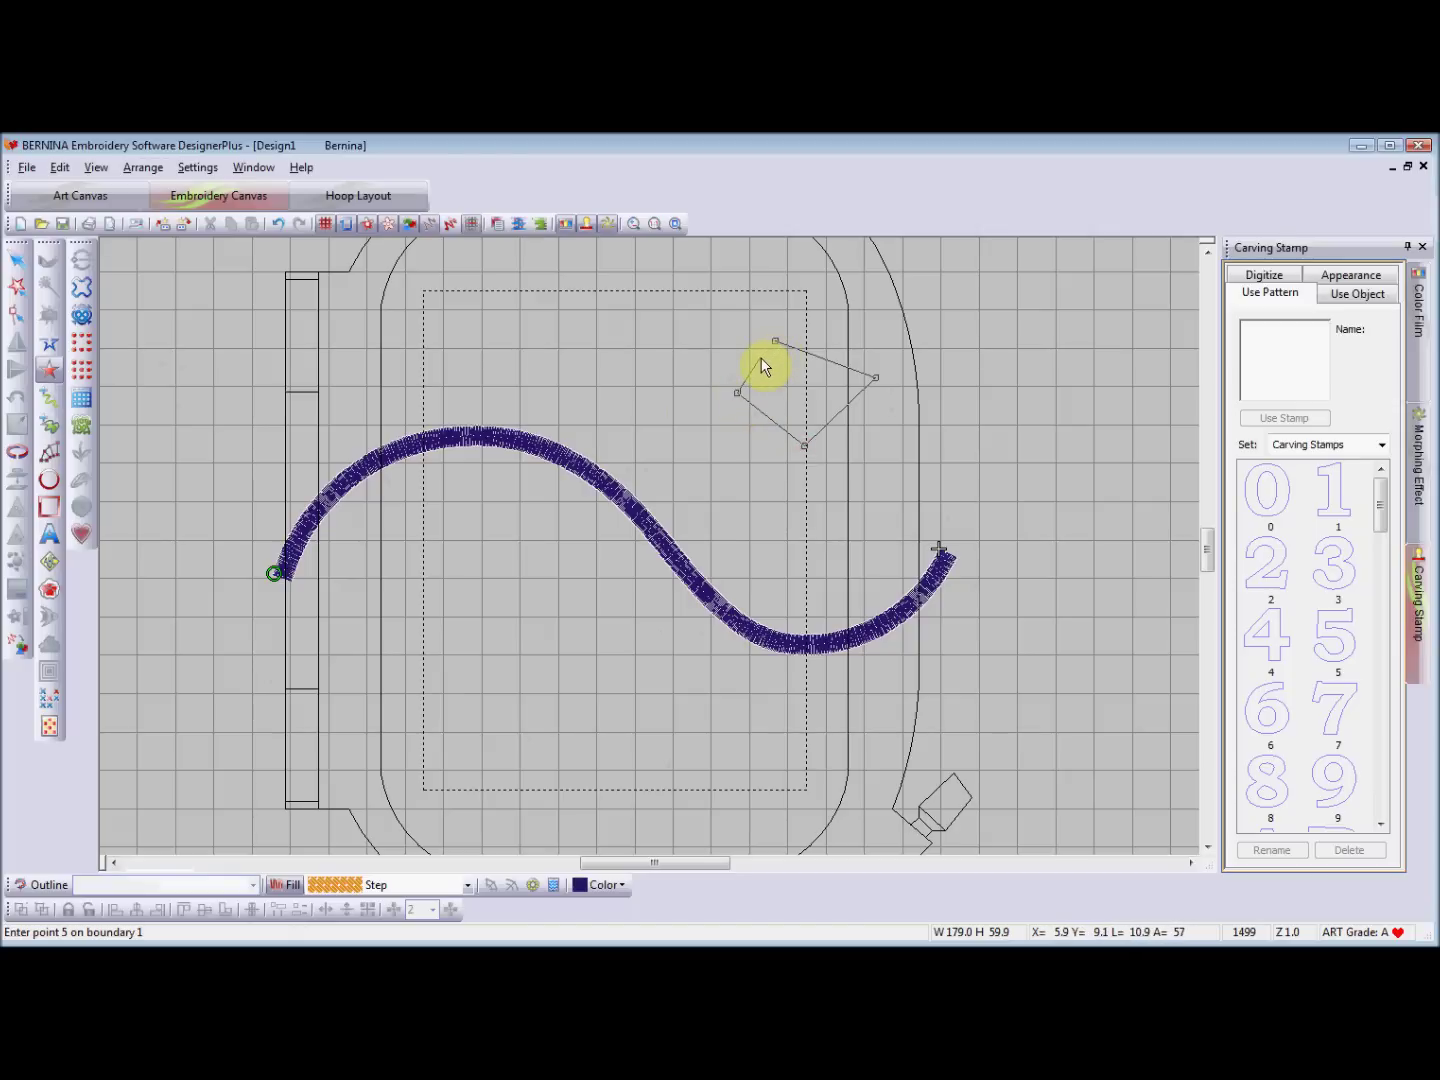
{"action": "key", "text": "Return"}
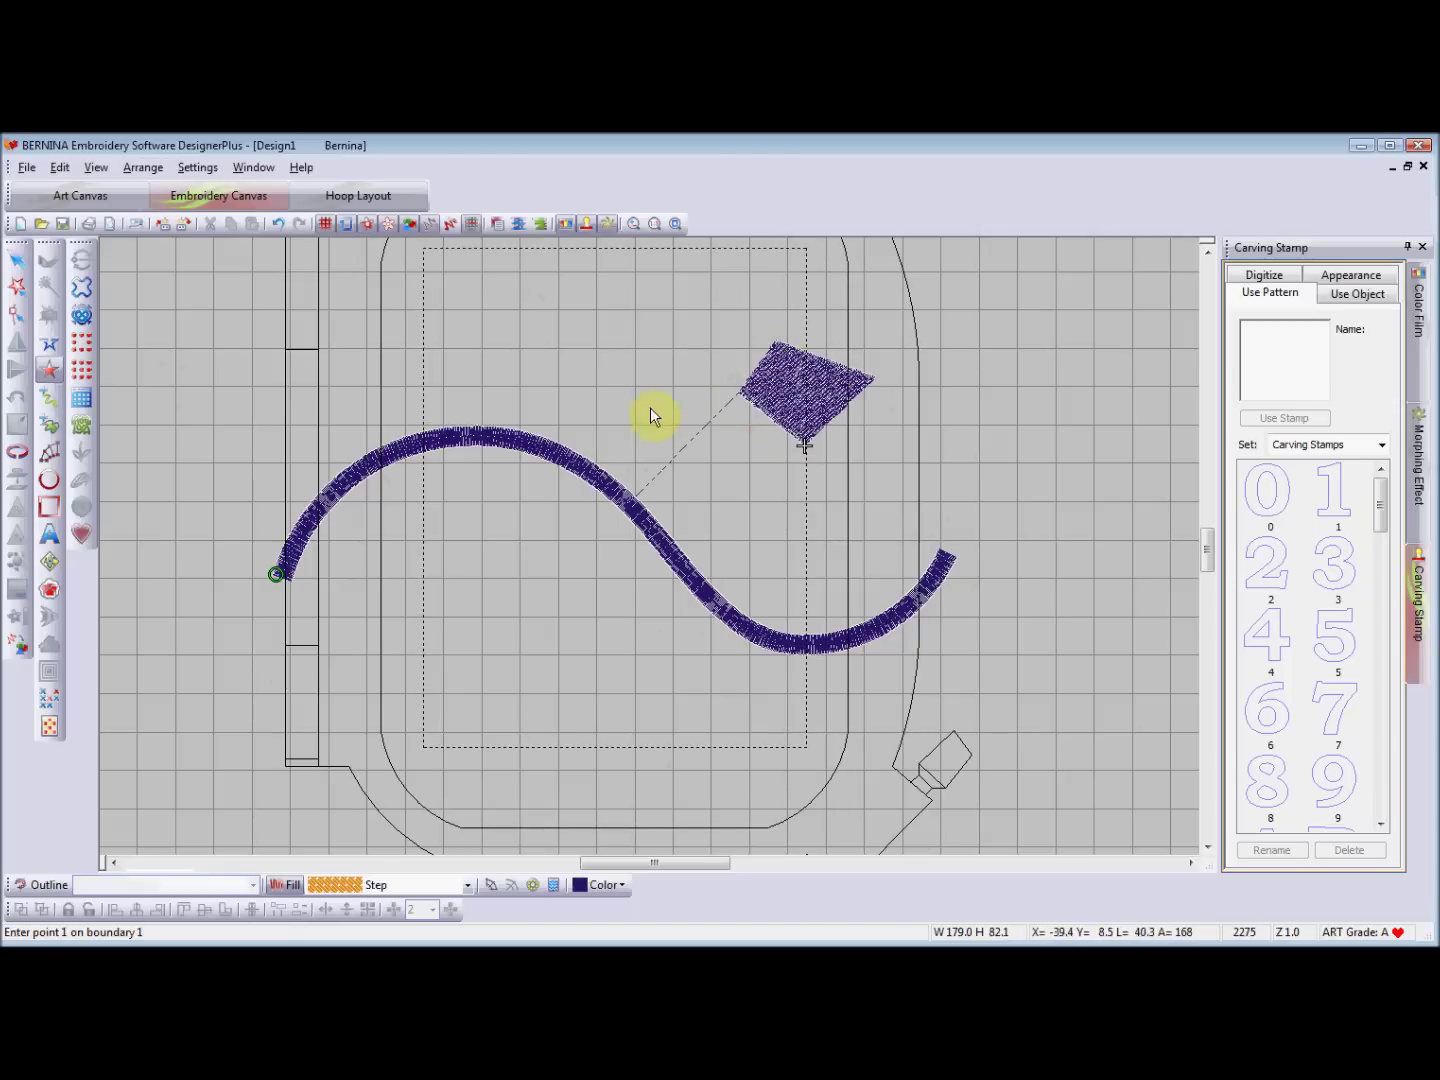
{"action": "left_click", "coordinate": [16, 262]}
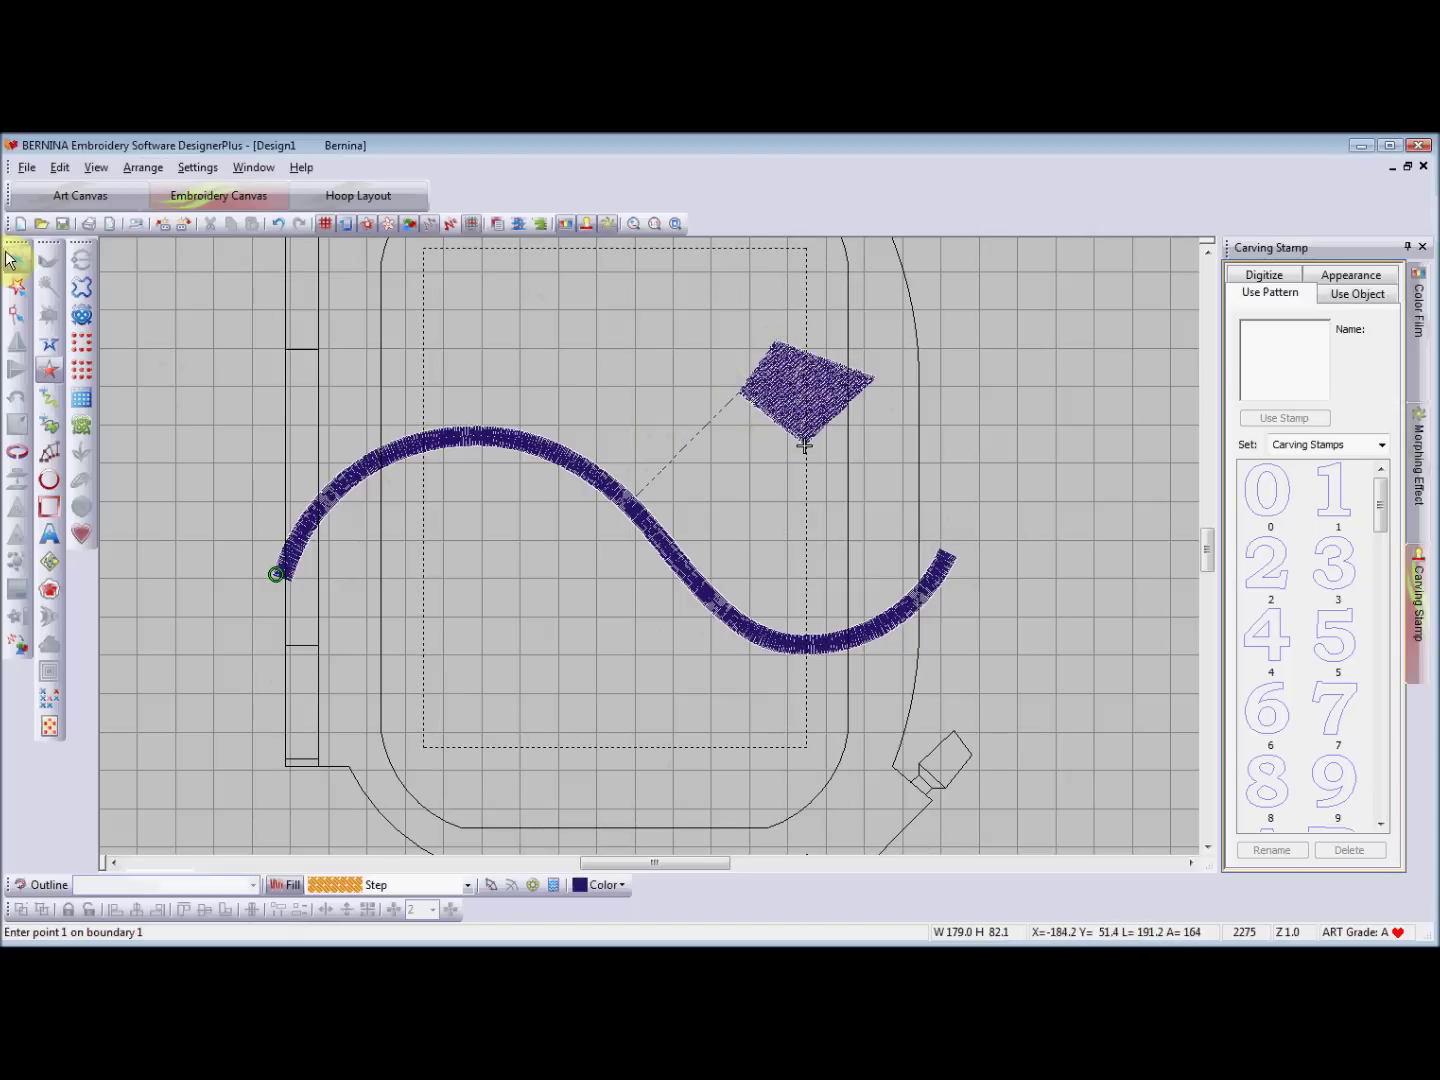
{"action": "left_click_drag", "start_coordinate": [775, 395], "coordinate": [951, 536]}
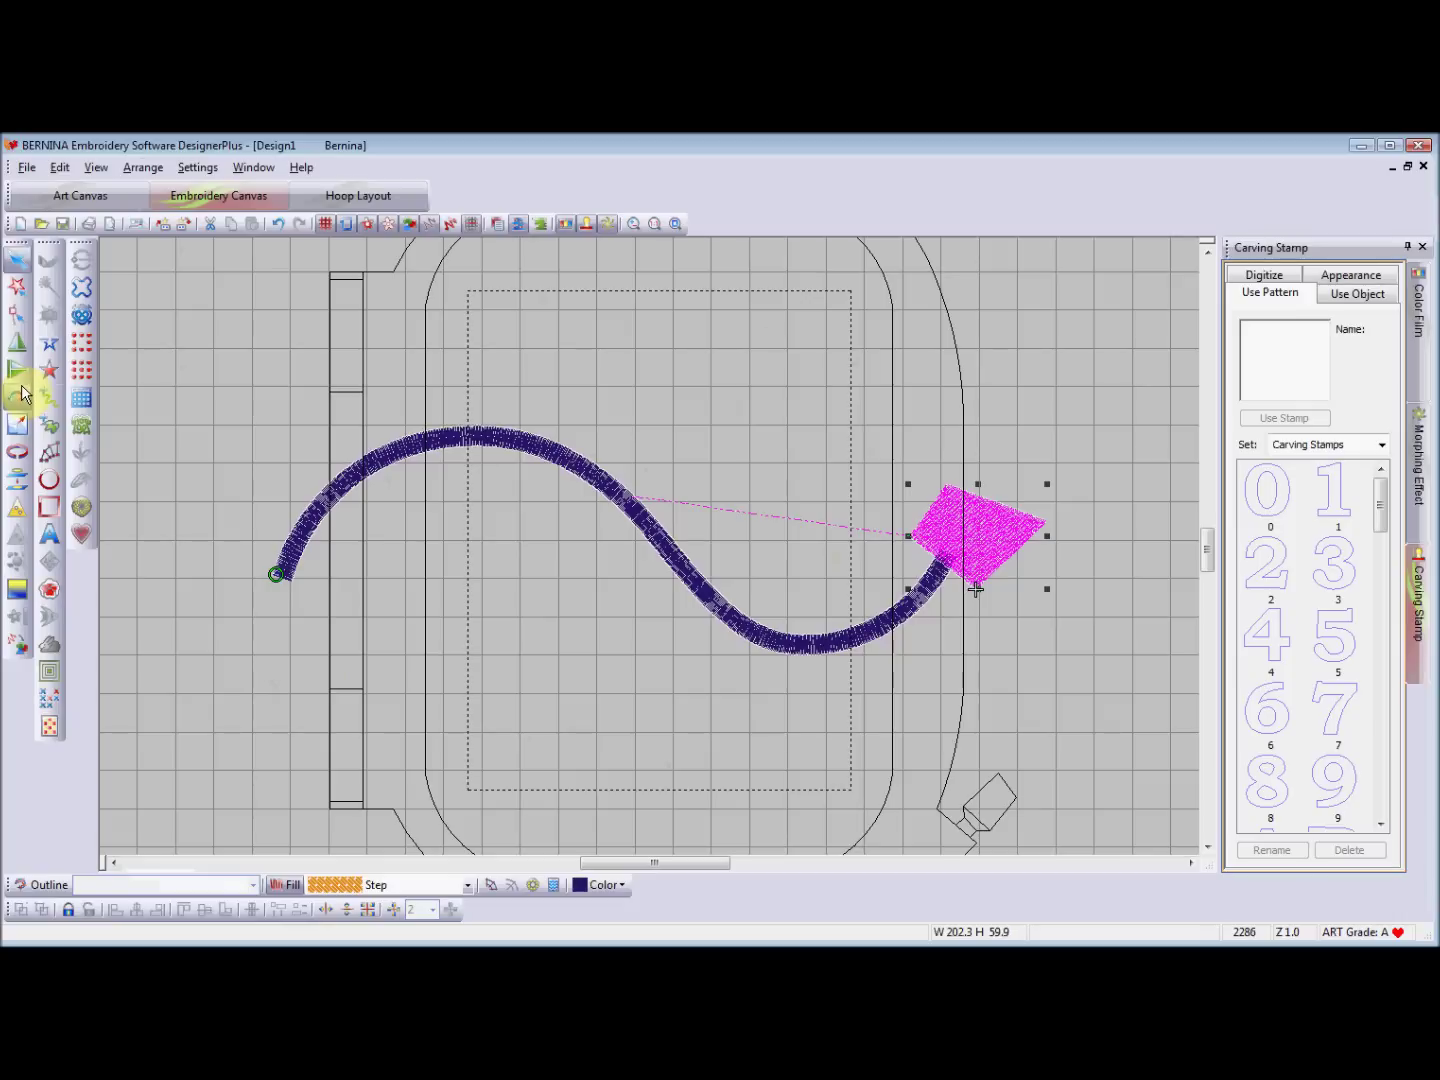
Move the diamond beyond the hoop's upper right, then show the S-curve's reshape points
{"action": "left_click", "coordinate": [15, 481]}
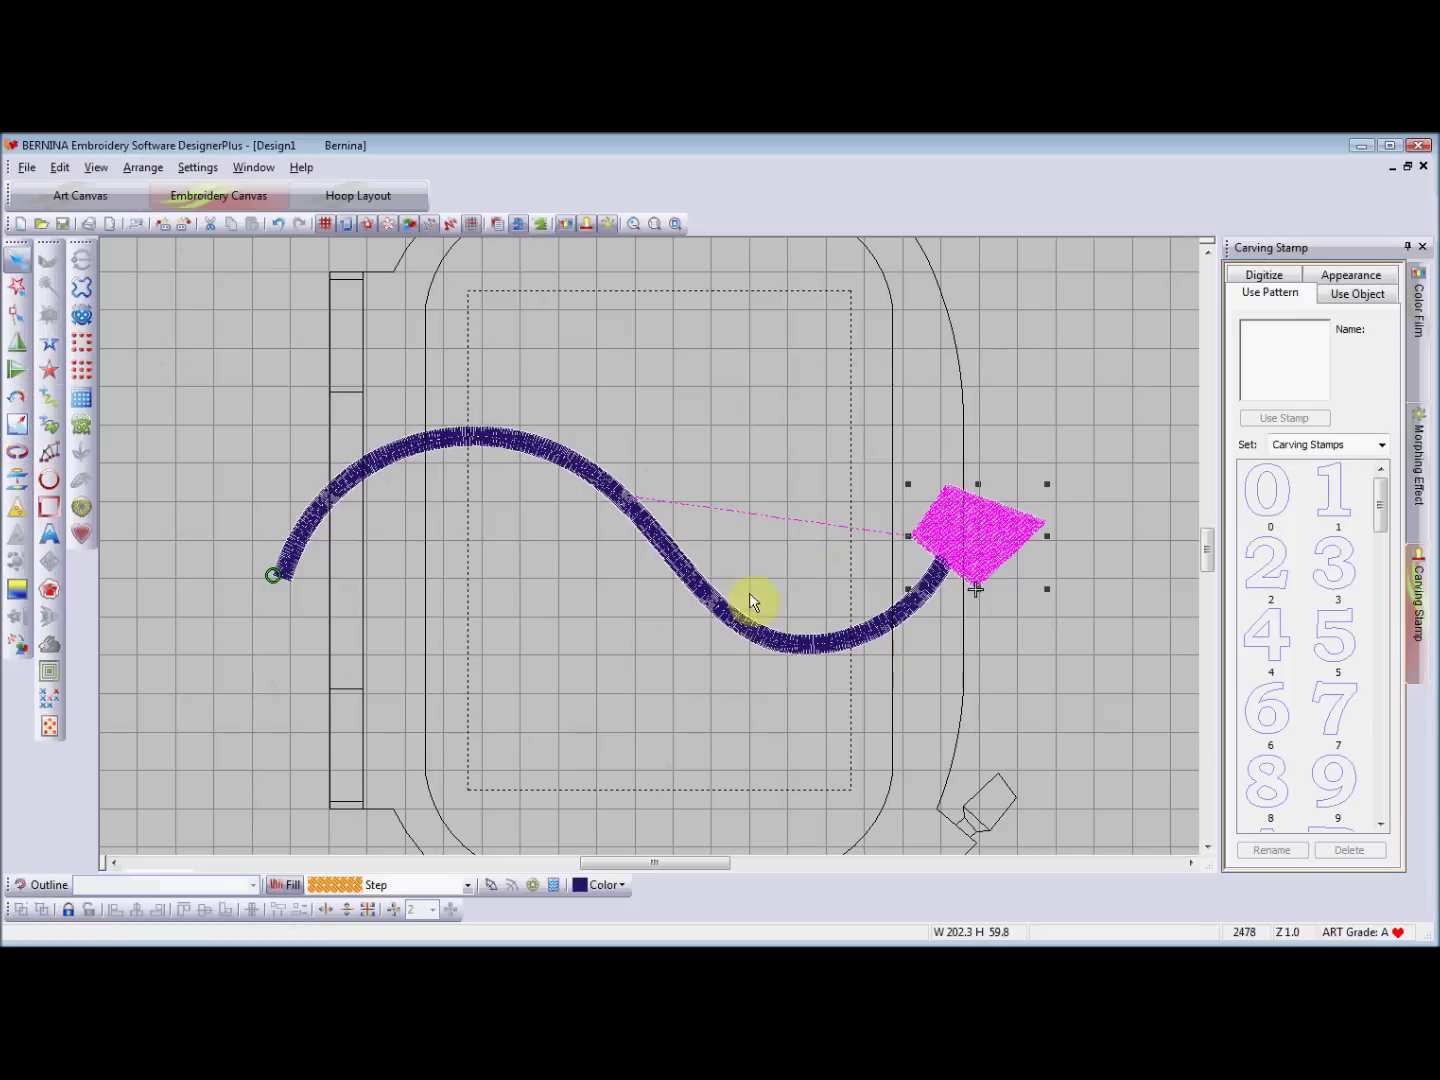
{"action": "left_click_drag", "start_coordinate": [959, 533], "coordinate": [998, 355]}
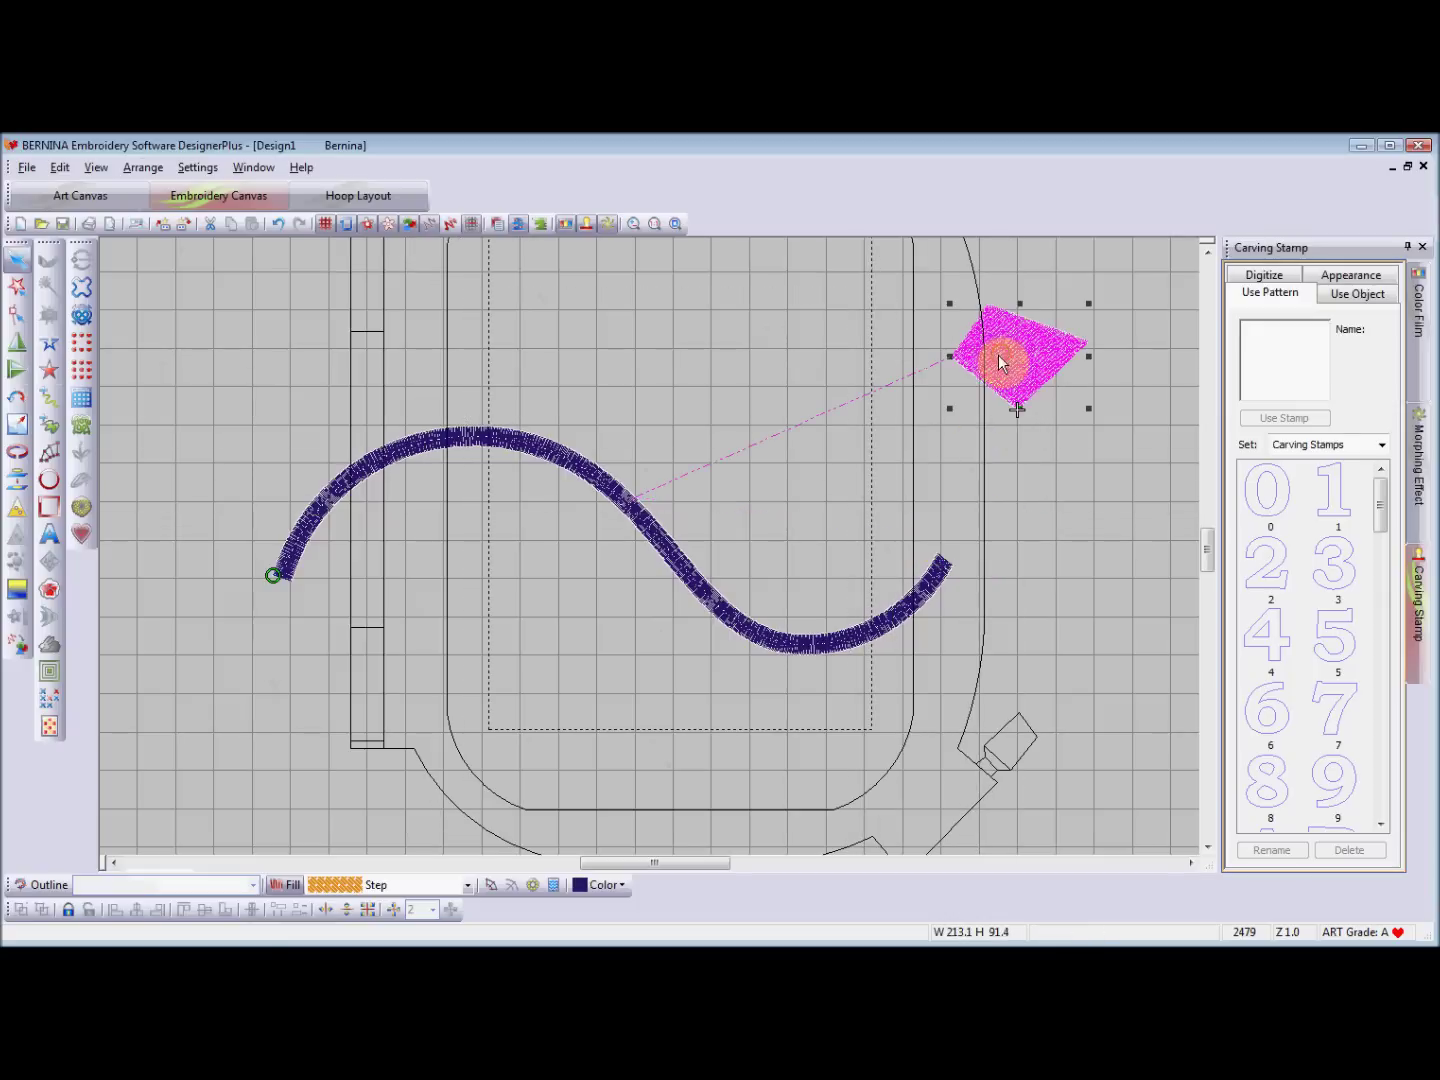
{"action": "left_click", "coordinate": [472, 438]}
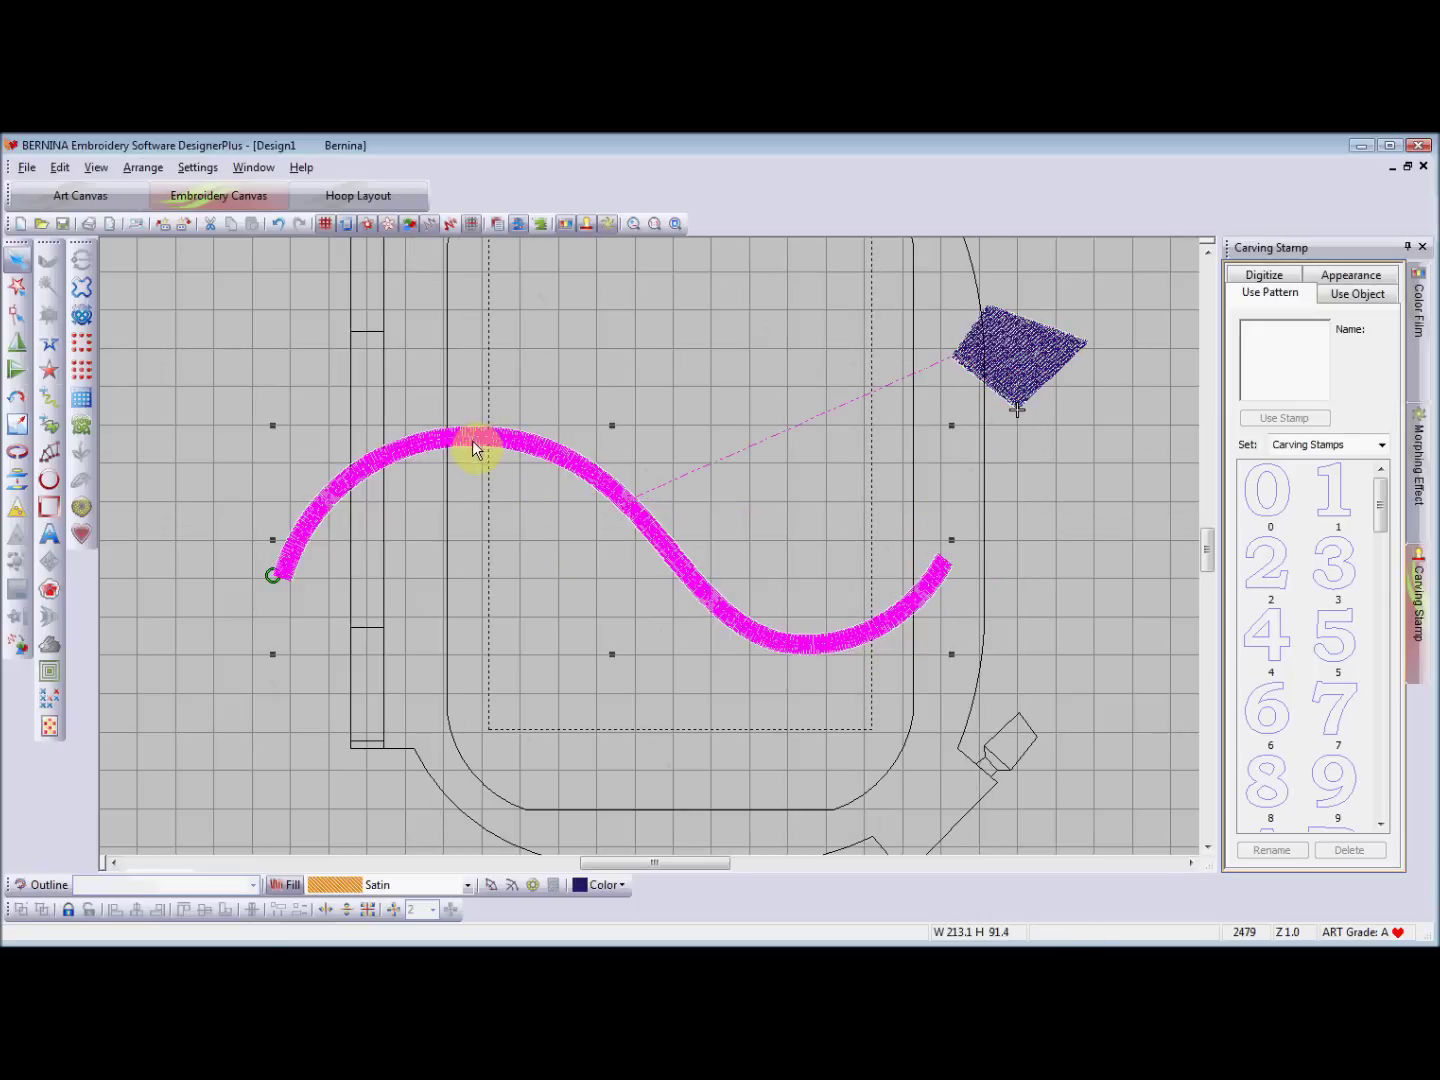
{"action": "left_click", "coordinate": [17, 313]}
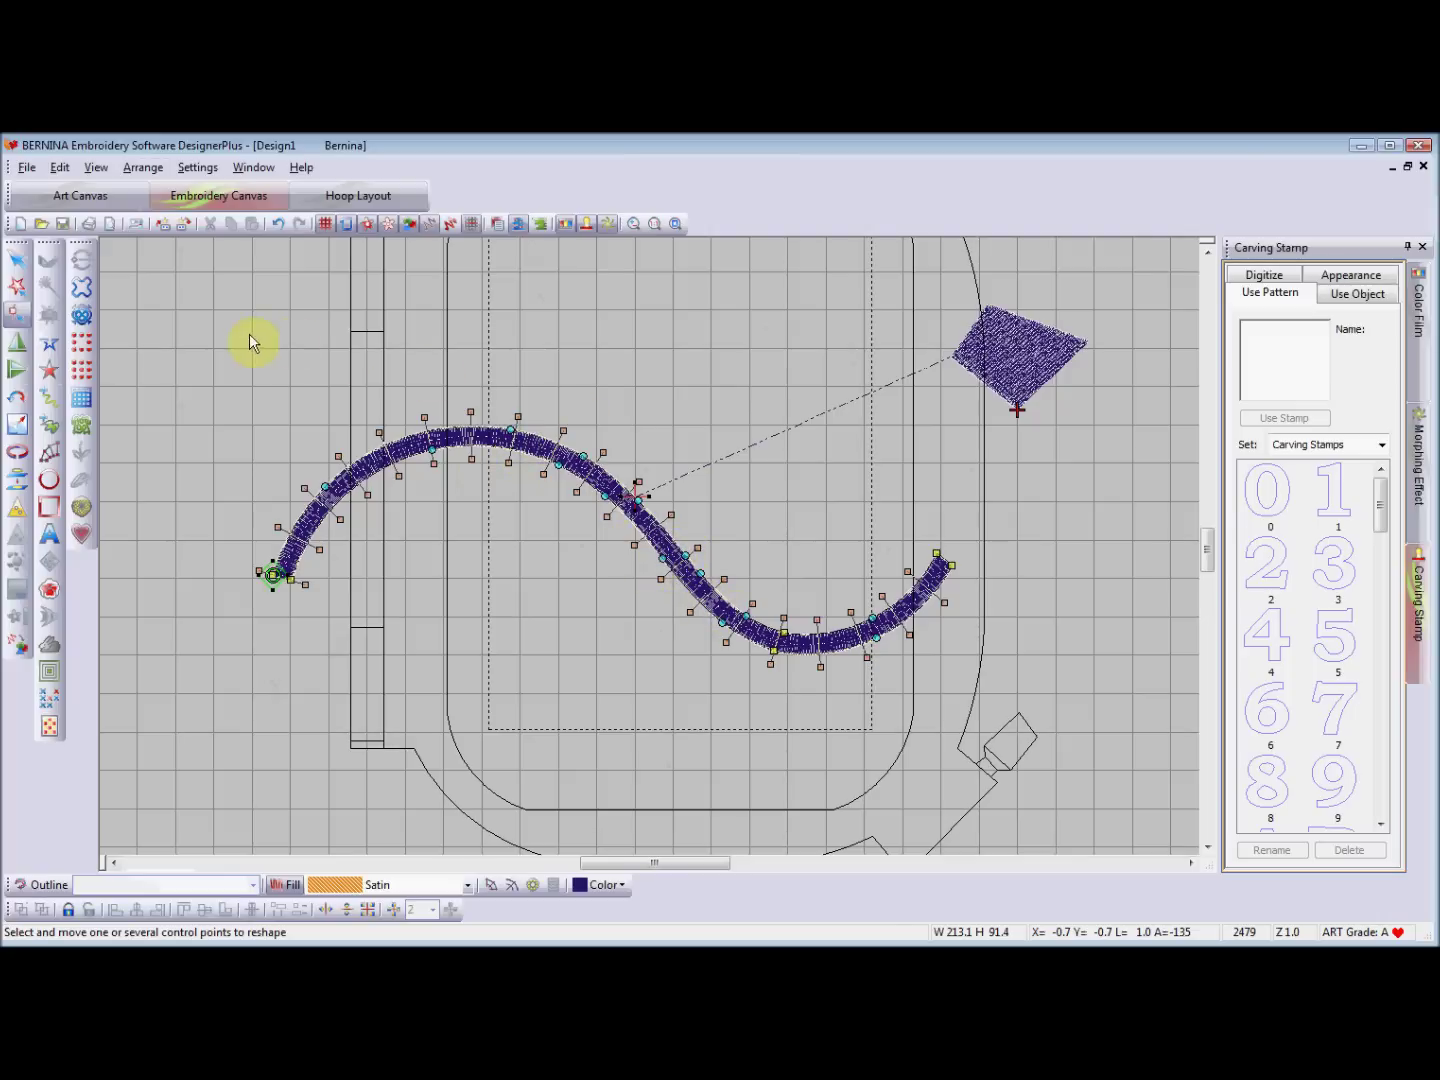
Zoom into the curve's upper arc and add and nudge control points on its edges
{"action": "left_click", "coordinate": [635, 223]}
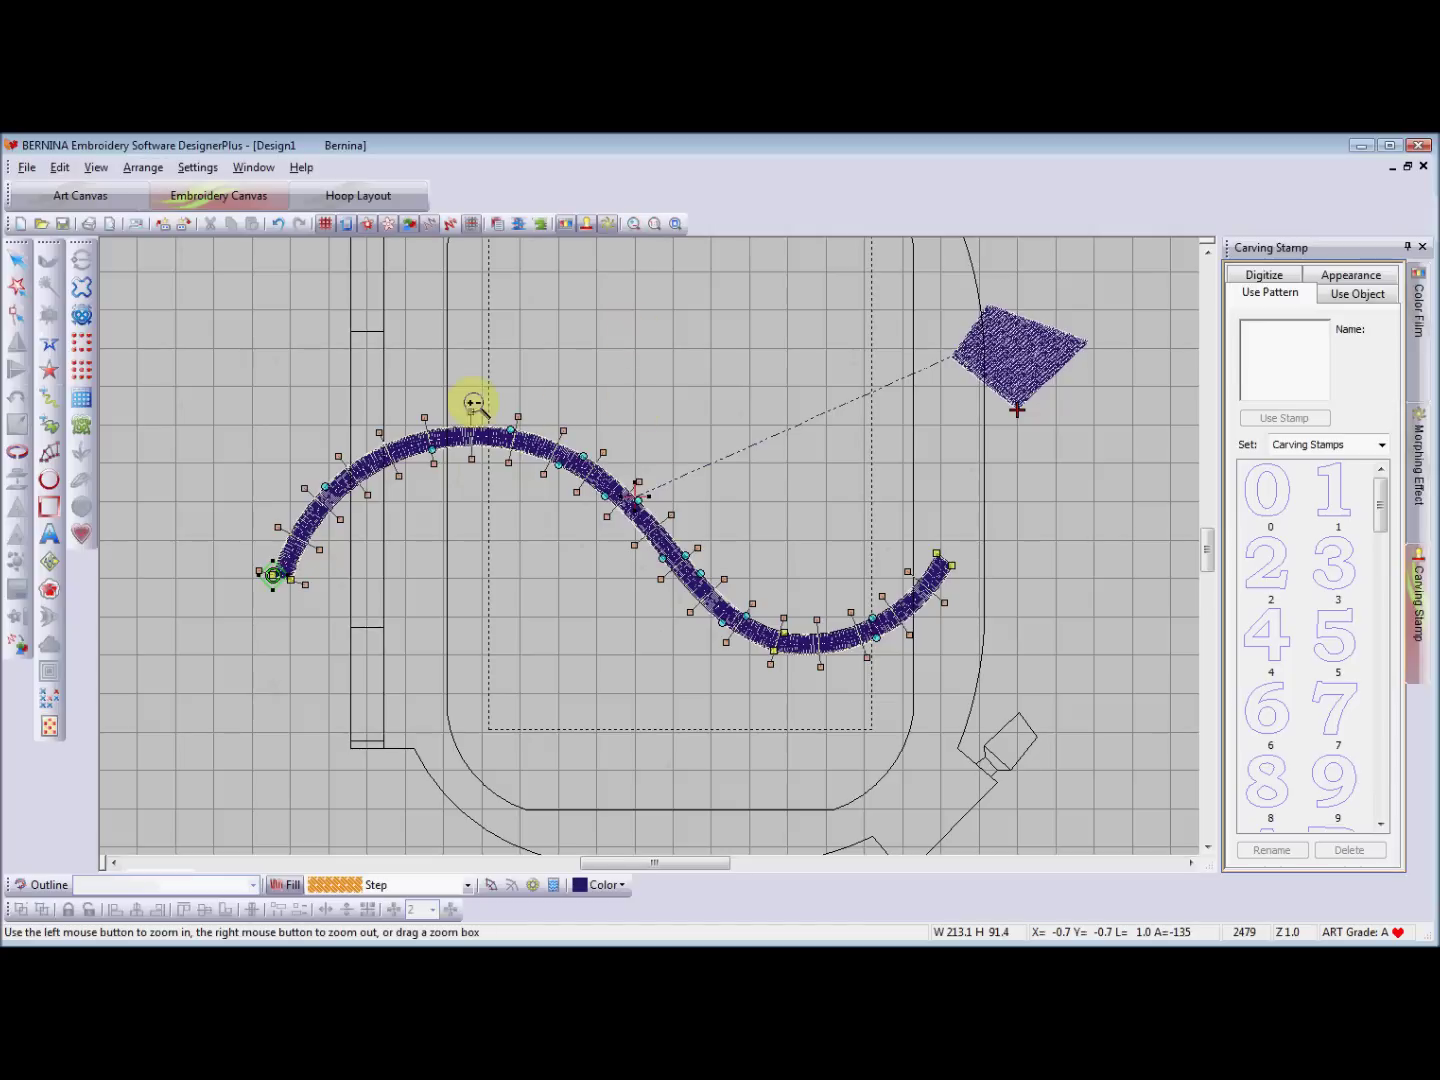
{"action": "left_click", "coordinate": [550, 483]}
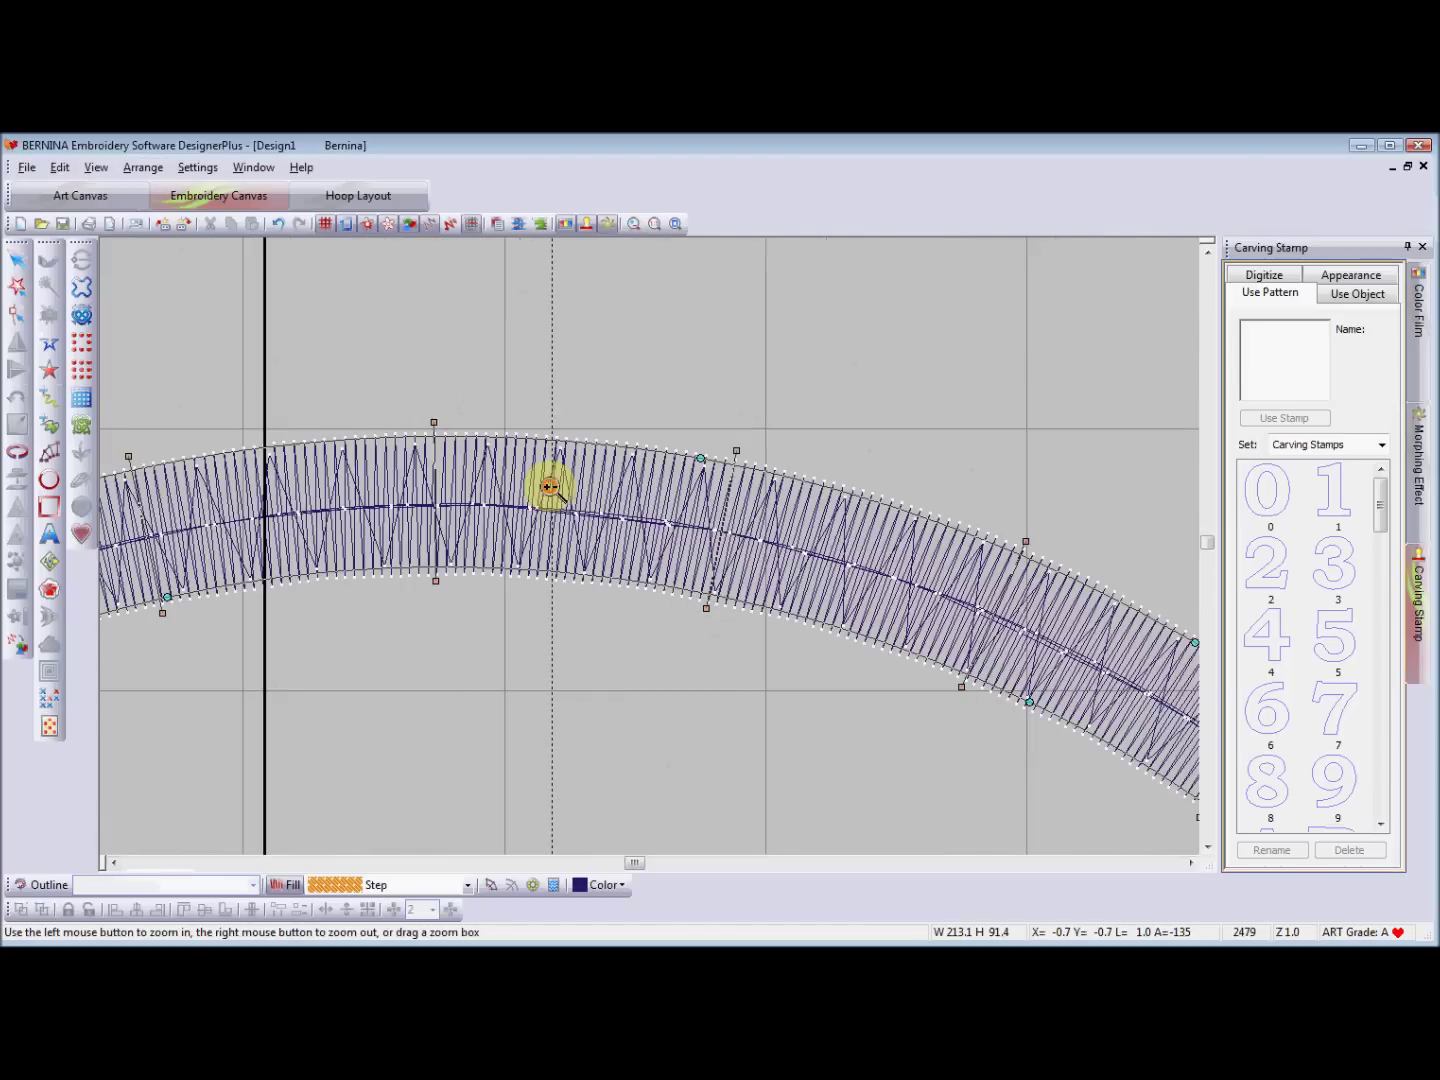
{"action": "left_click", "coordinate": [702, 459]}
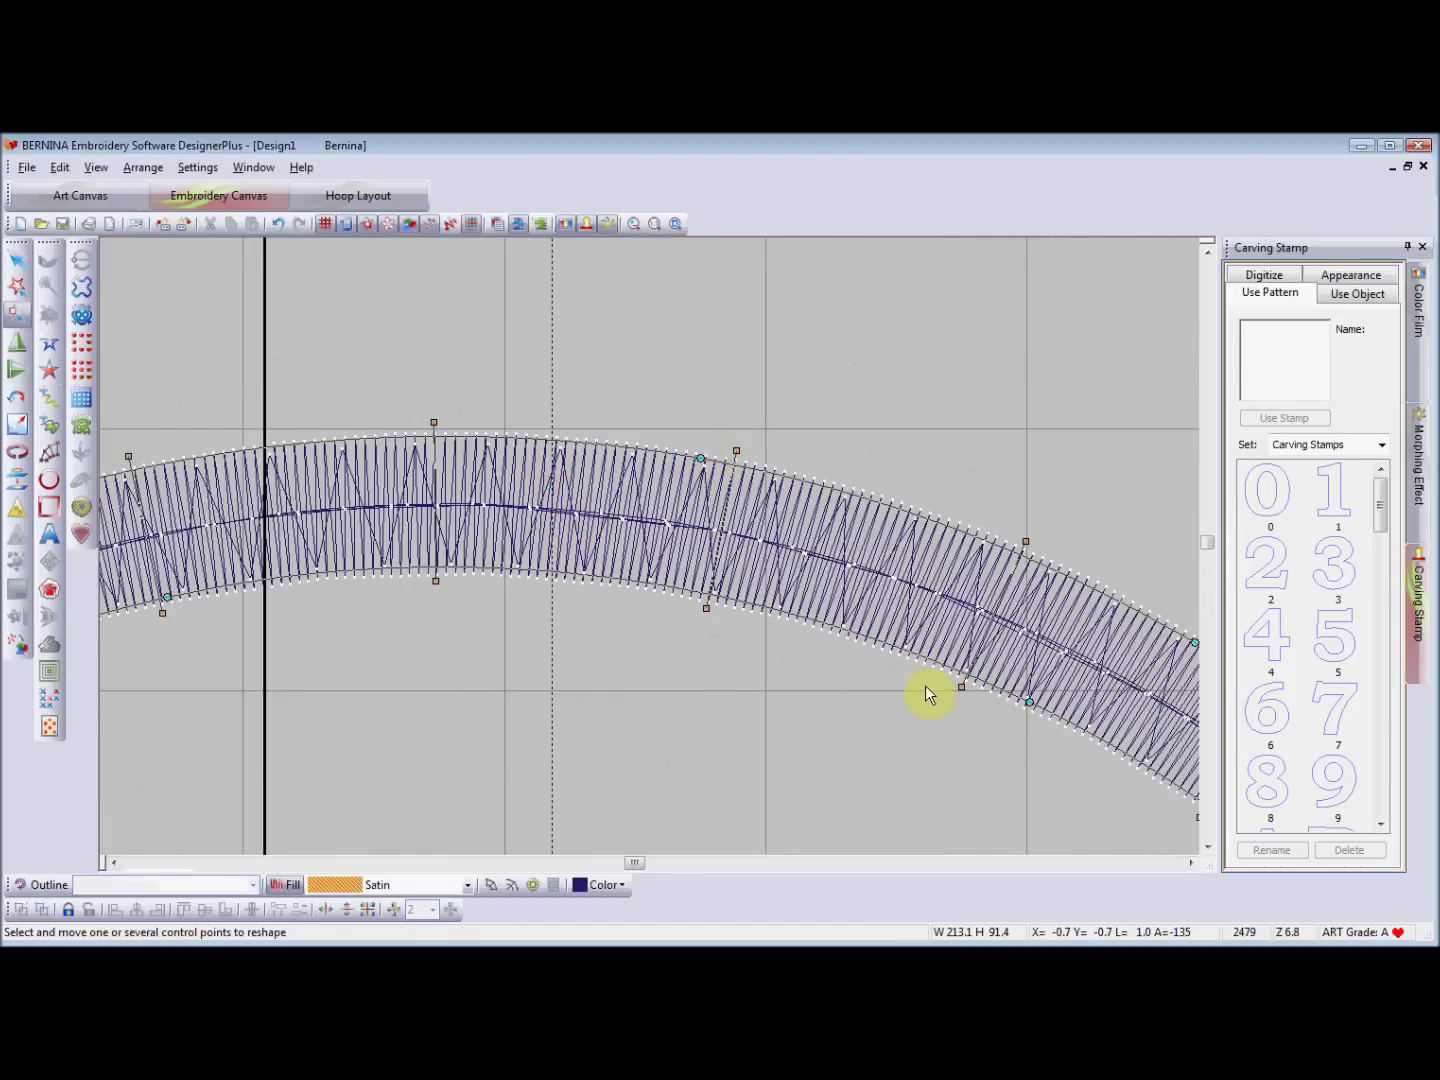
{"action": "left_click", "coordinate": [1031, 703]}
{"action": "mouse_move", "coordinate": [699, 455]}
{"action": "left_mouse_down"}
{"action": "mouse_move", "coordinate": [700, 421]}
{"action": "mouse_move", "coordinate": [697, 448]}
{"action": "left_mouse_up"}
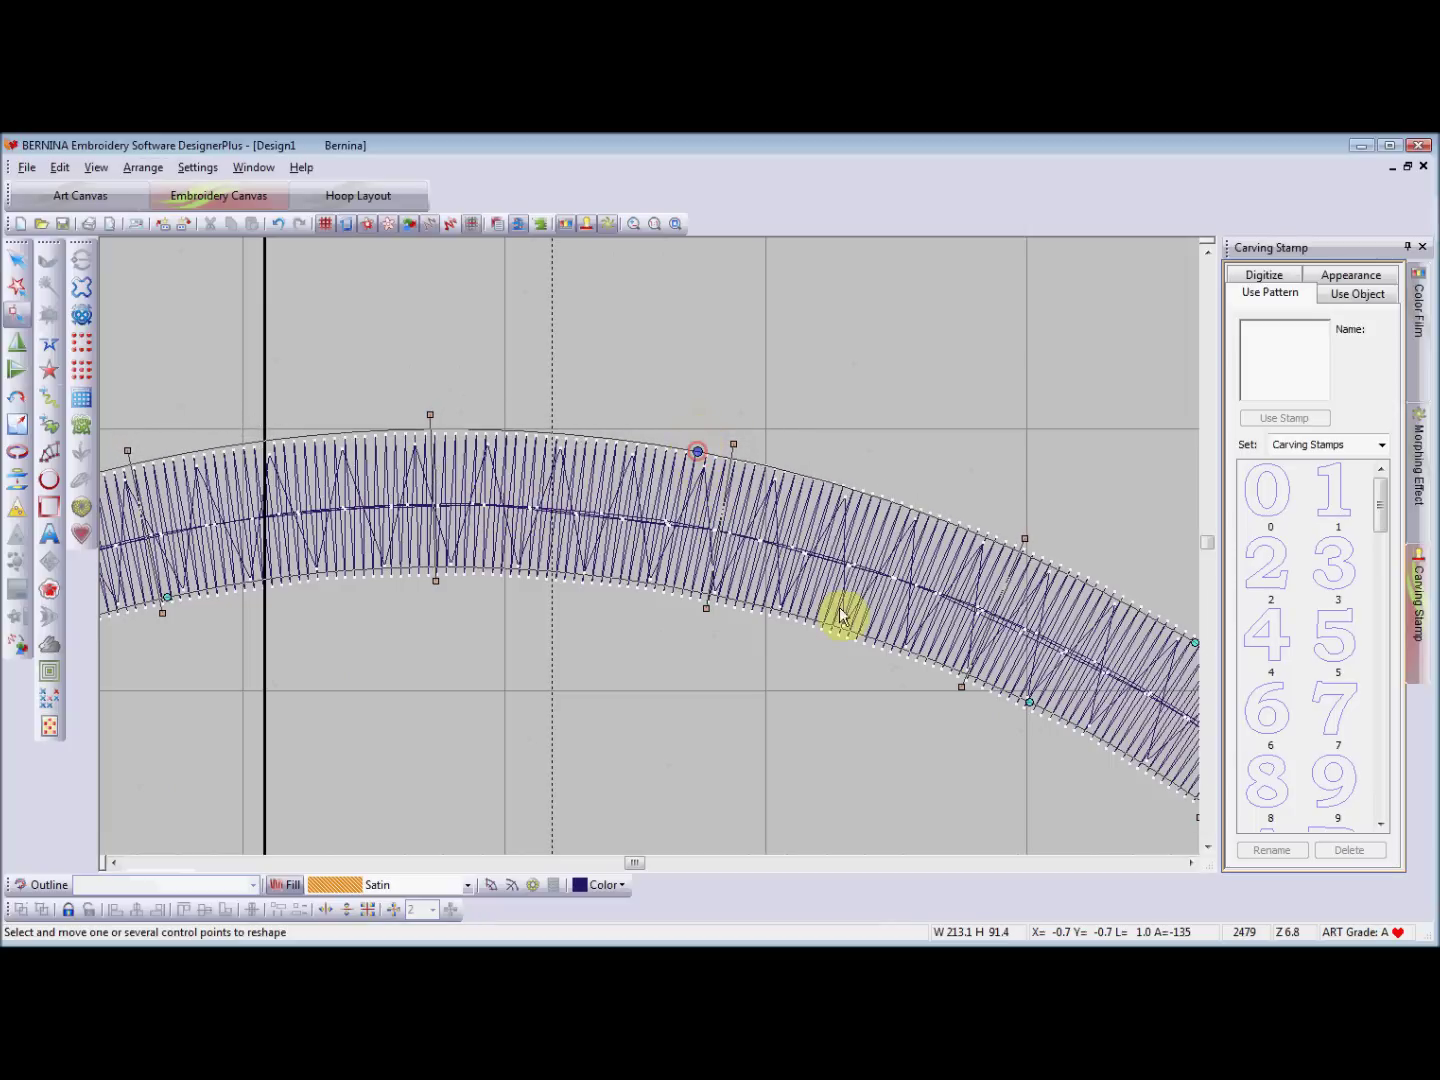
{"action": "mouse_move", "coordinate": [1028, 703]}
{"action": "left_mouse_down"}
{"action": "mouse_move", "coordinate": [1016, 734]}
{"action": "mouse_move", "coordinate": [1029, 700]}
{"action": "left_mouse_up"}
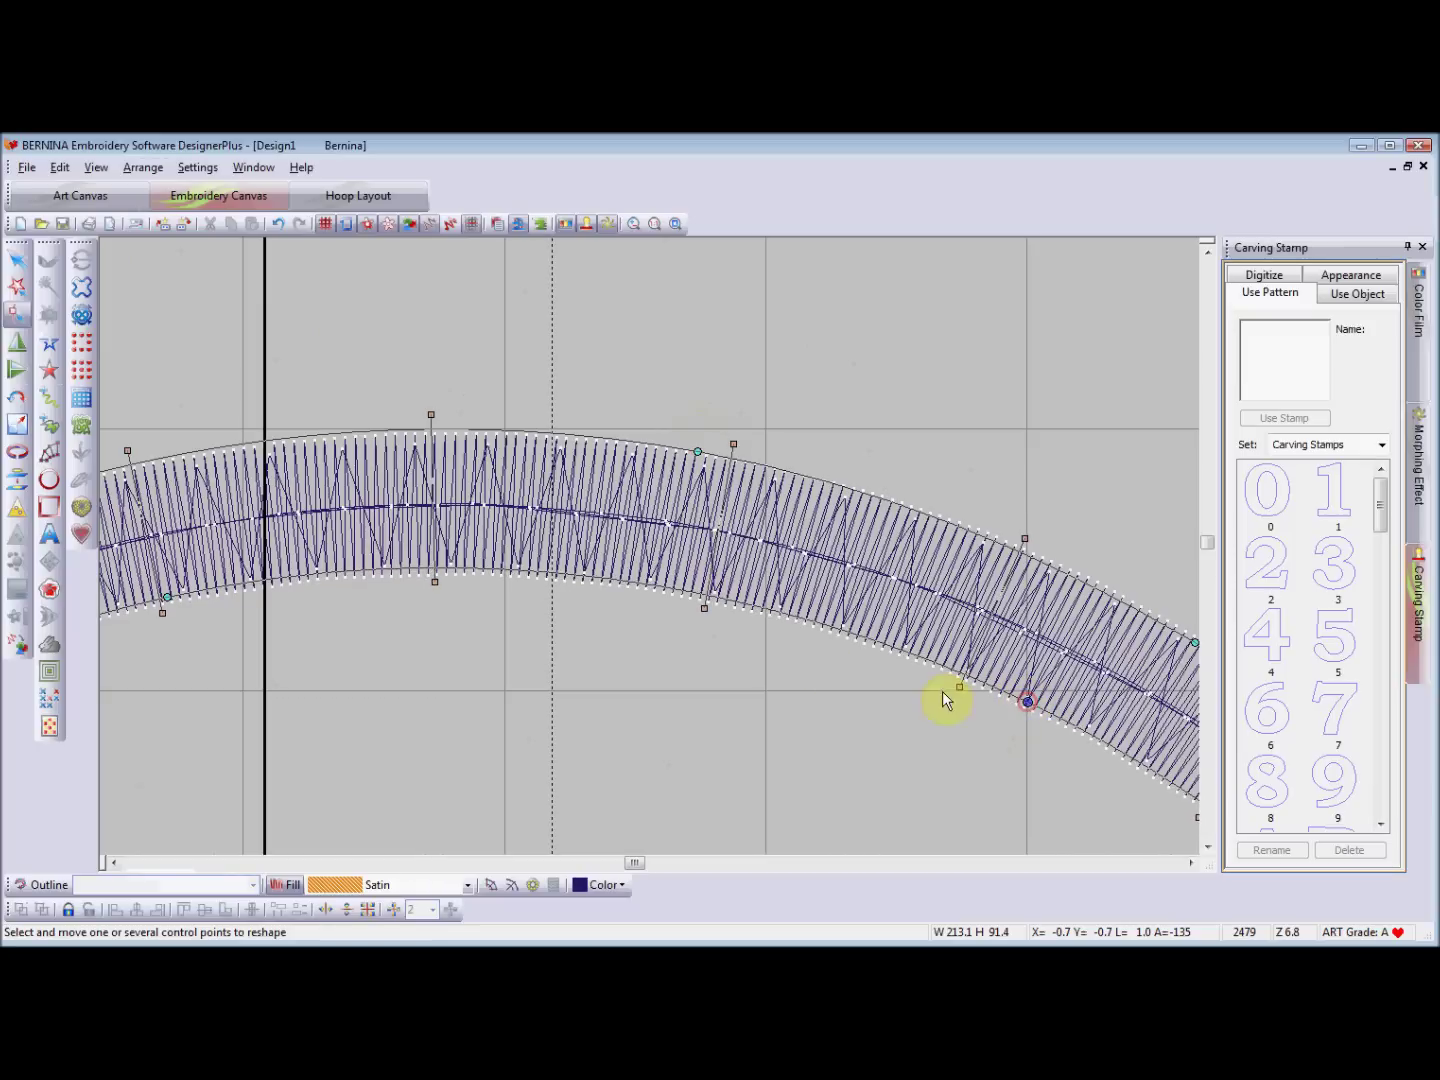
Undo twice, then raise the satin column's middle control point and regenerate stitches
{"action": "left_click", "coordinate": [281, 228]}
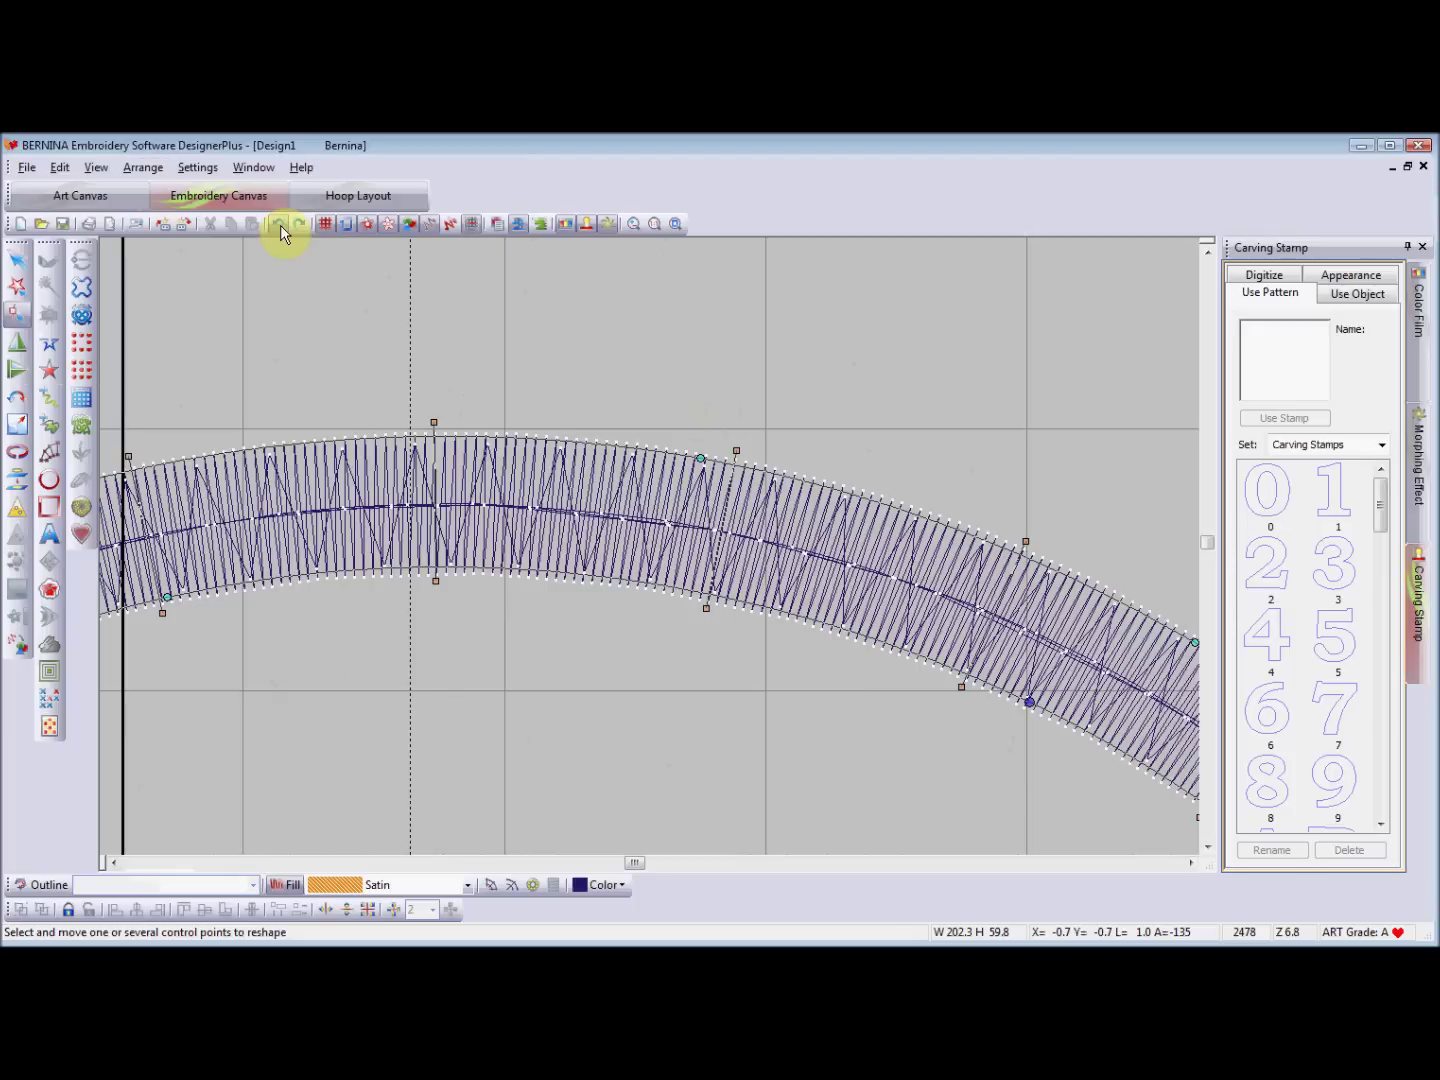
{"action": "left_click", "coordinate": [280, 226]}
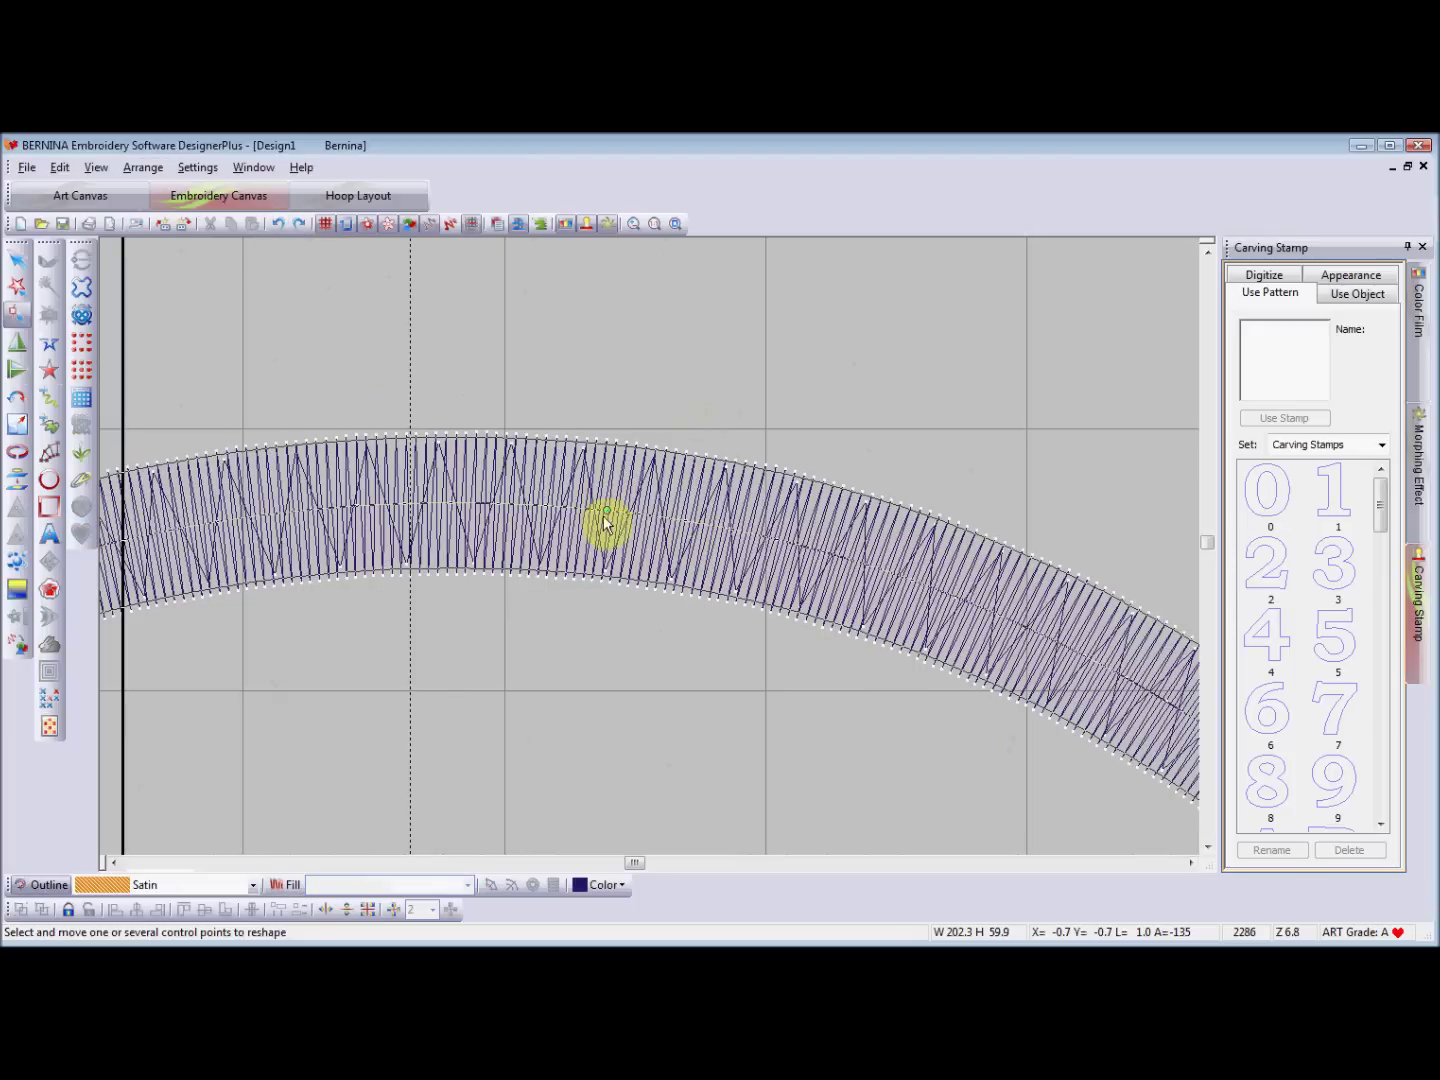
{"action": "left_click_drag", "start_coordinate": [607, 510], "coordinate": [614, 410]}
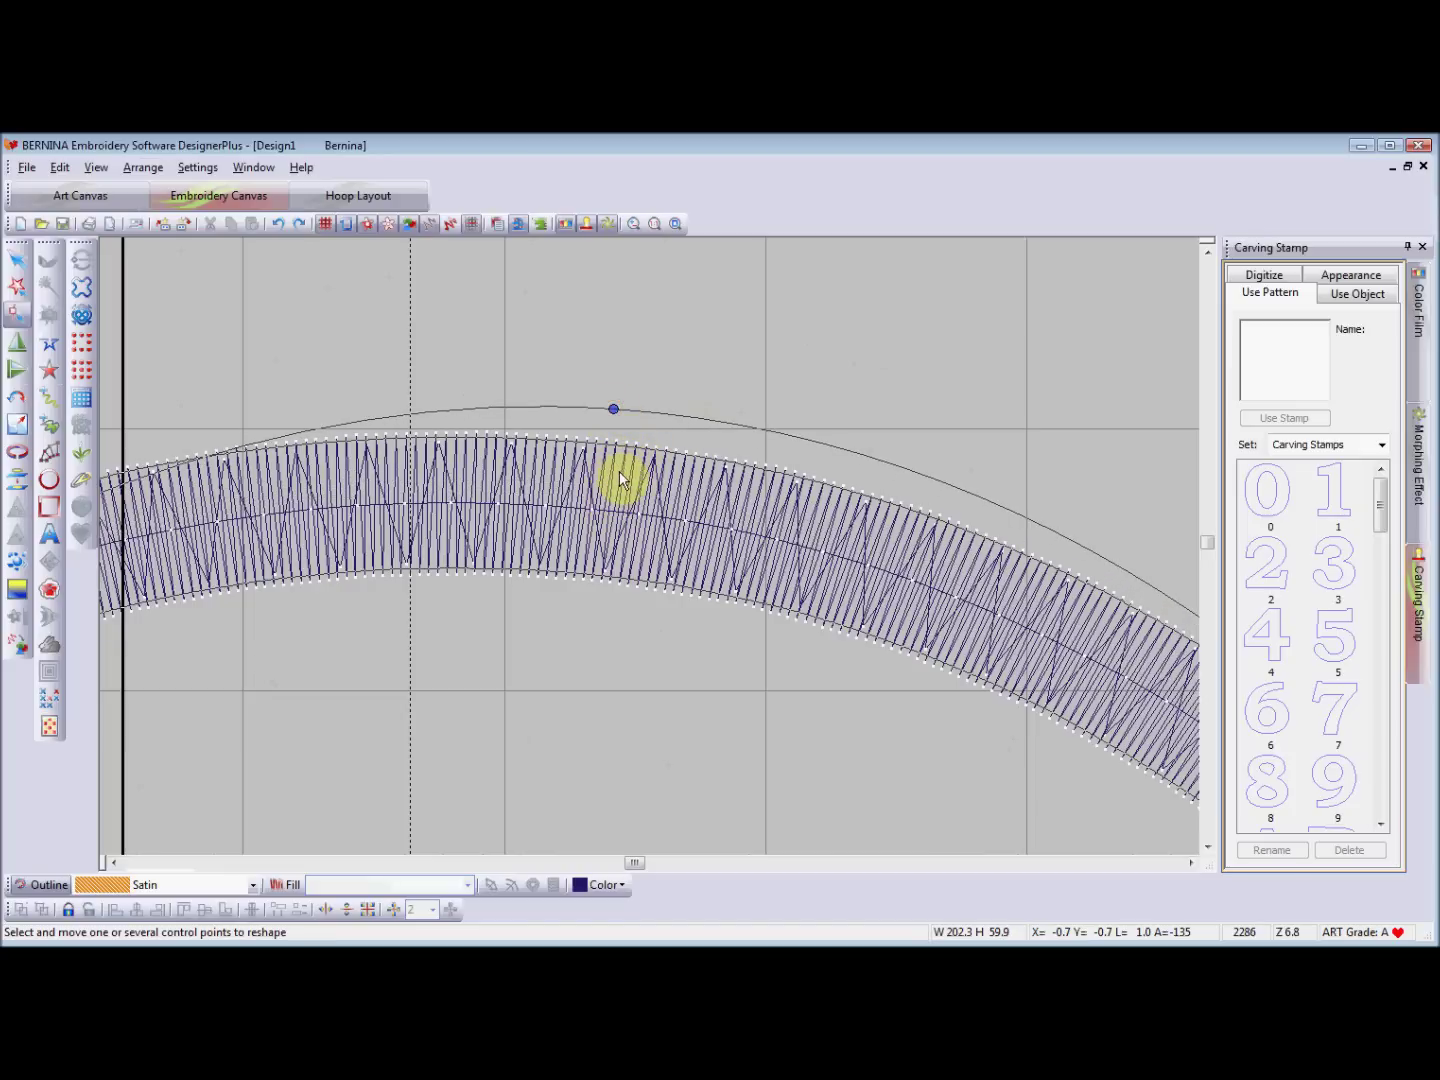
{"action": "key", "text": "Return"}
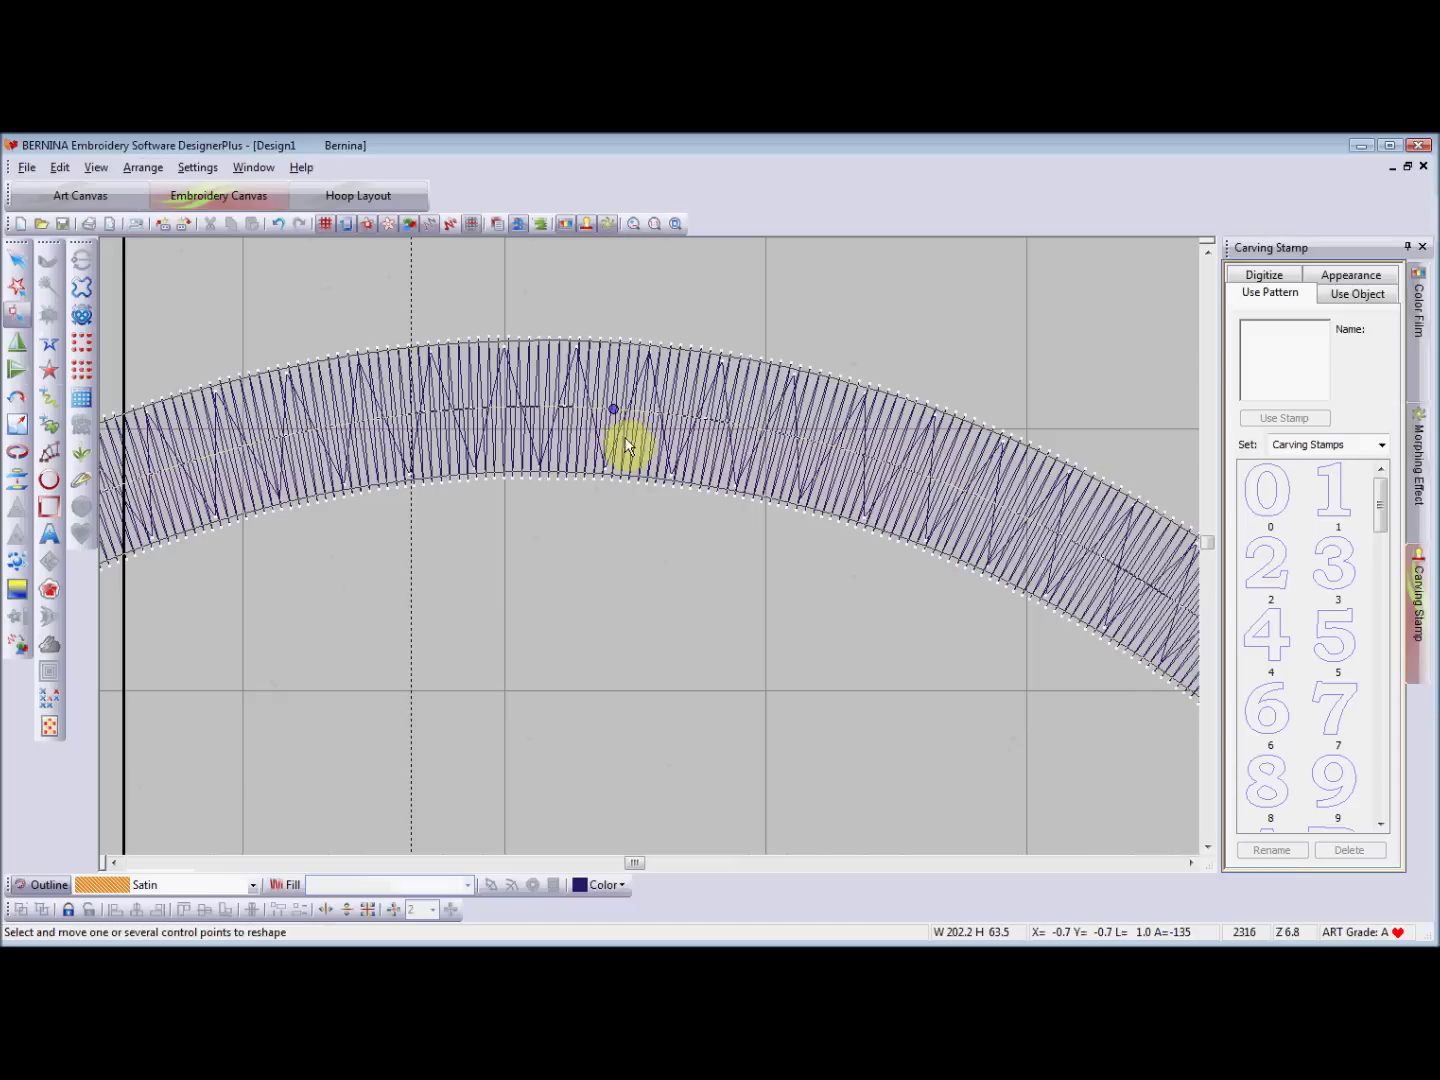
Zoom to fit the whole design and drag an outline control point near the curve's middle
{"action": "left_click", "coordinate": [653, 226]}
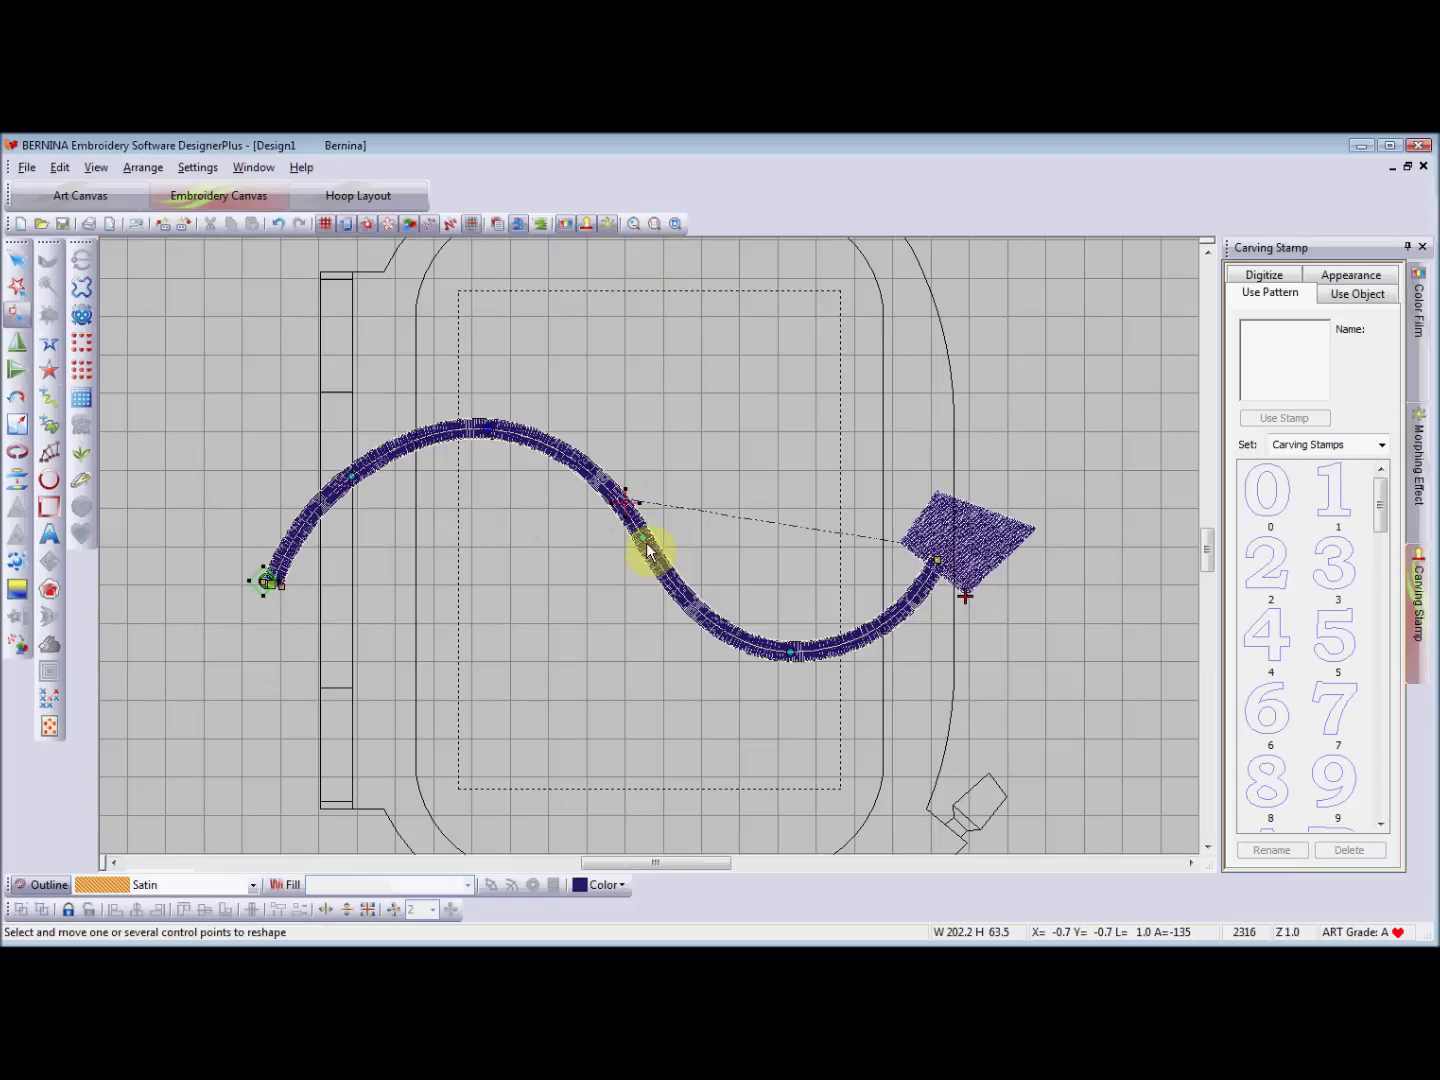
{"action": "left_click_drag", "start_coordinate": [644, 538], "coordinate": [614, 553]}
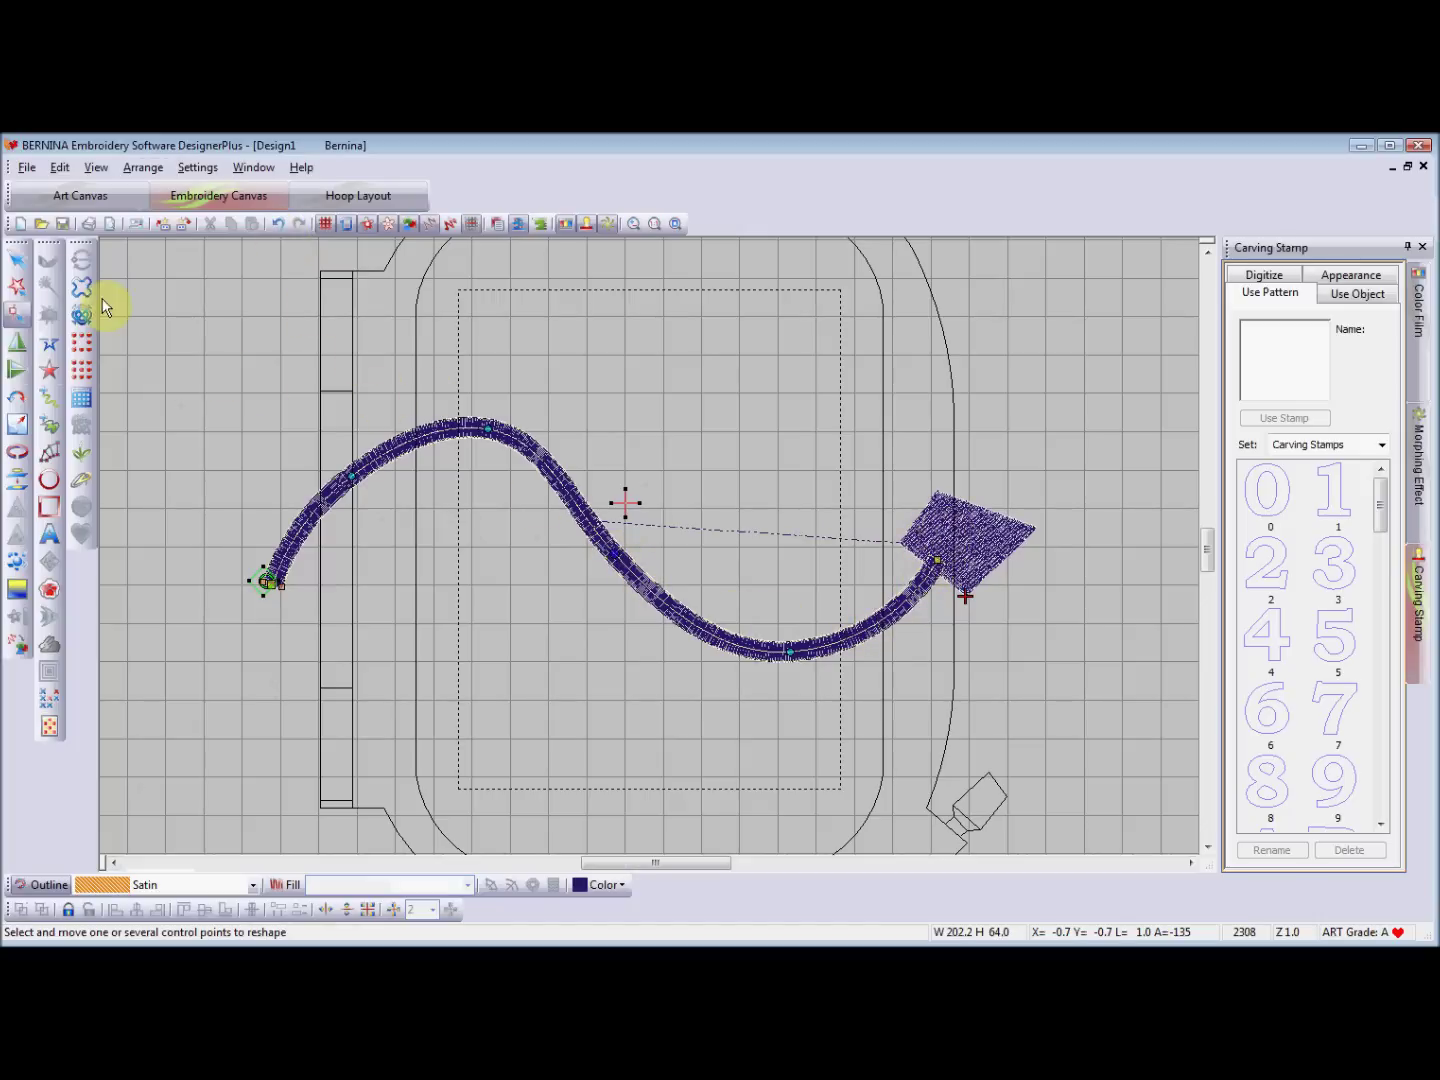
Select the diamond at the curve's right end and delete it
{"action": "left_click", "coordinate": [17, 264]}
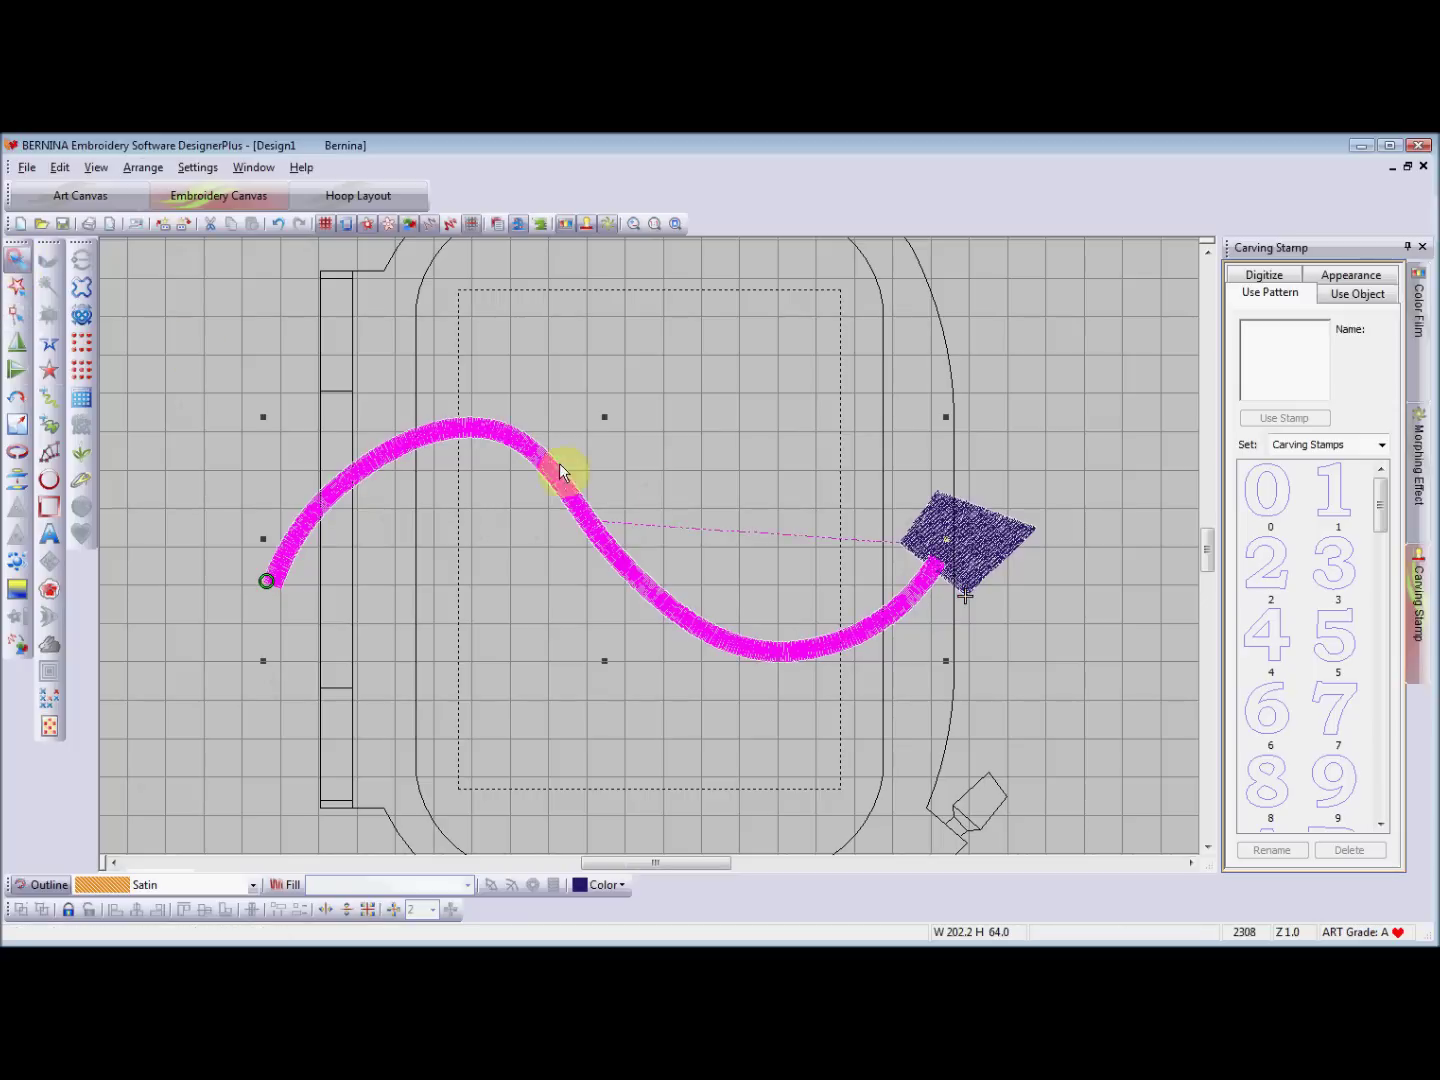
{"action": "left_click", "coordinate": [1021, 538]}
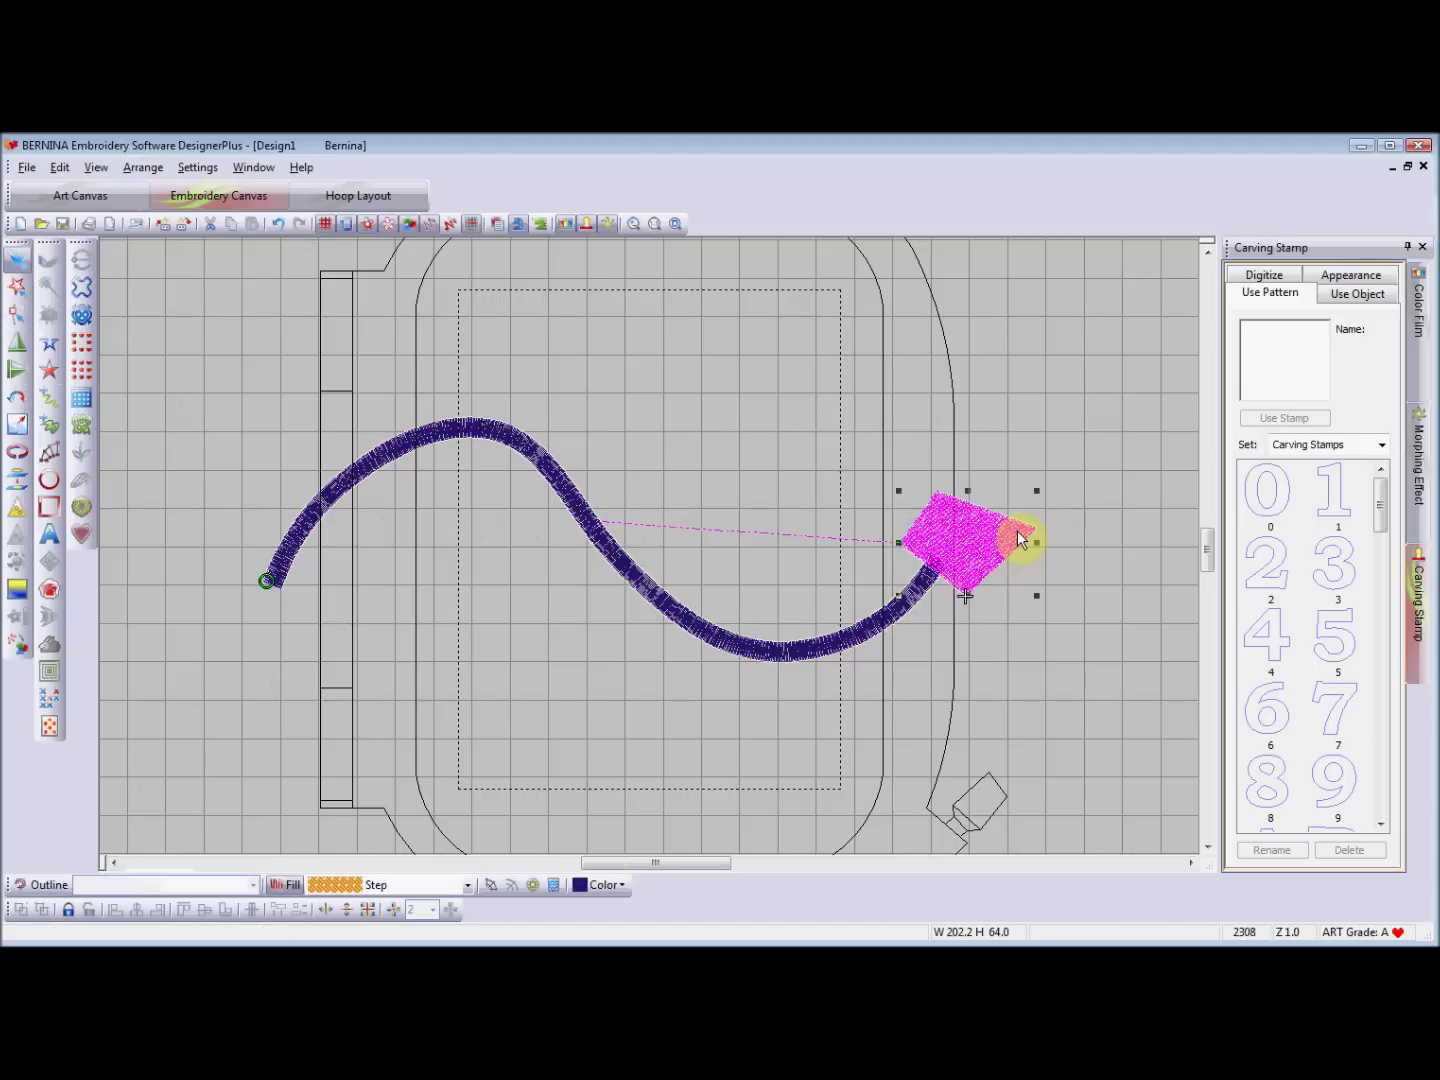
{"action": "left_click", "coordinate": [18, 482]}
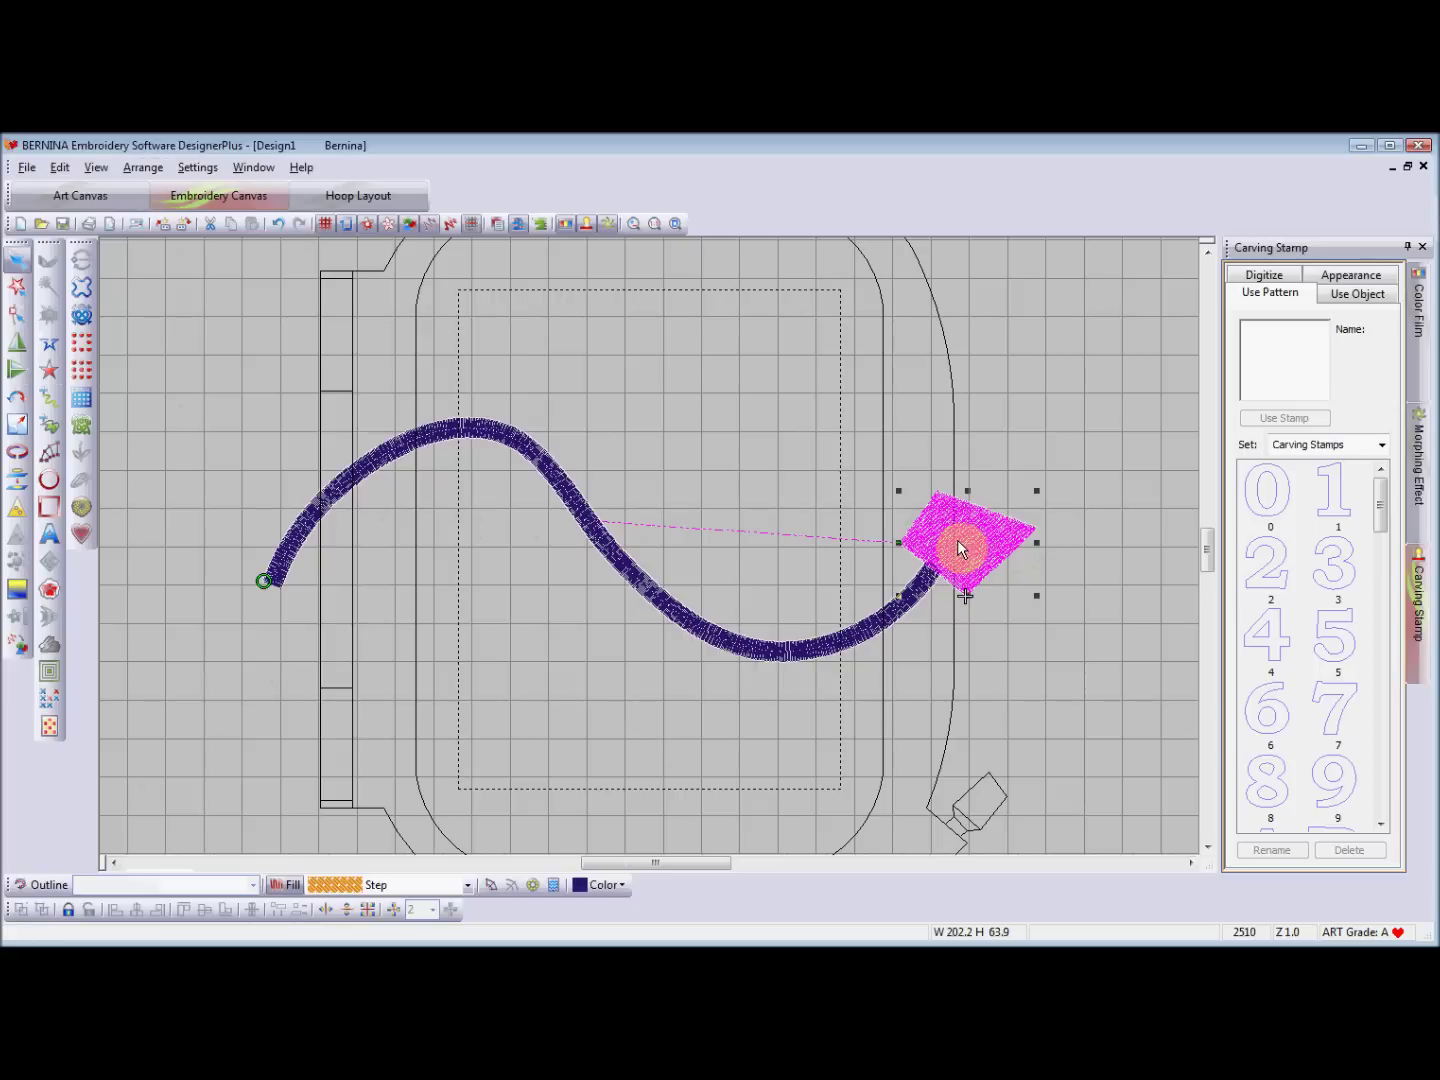
{"action": "key", "text": "Delete"}
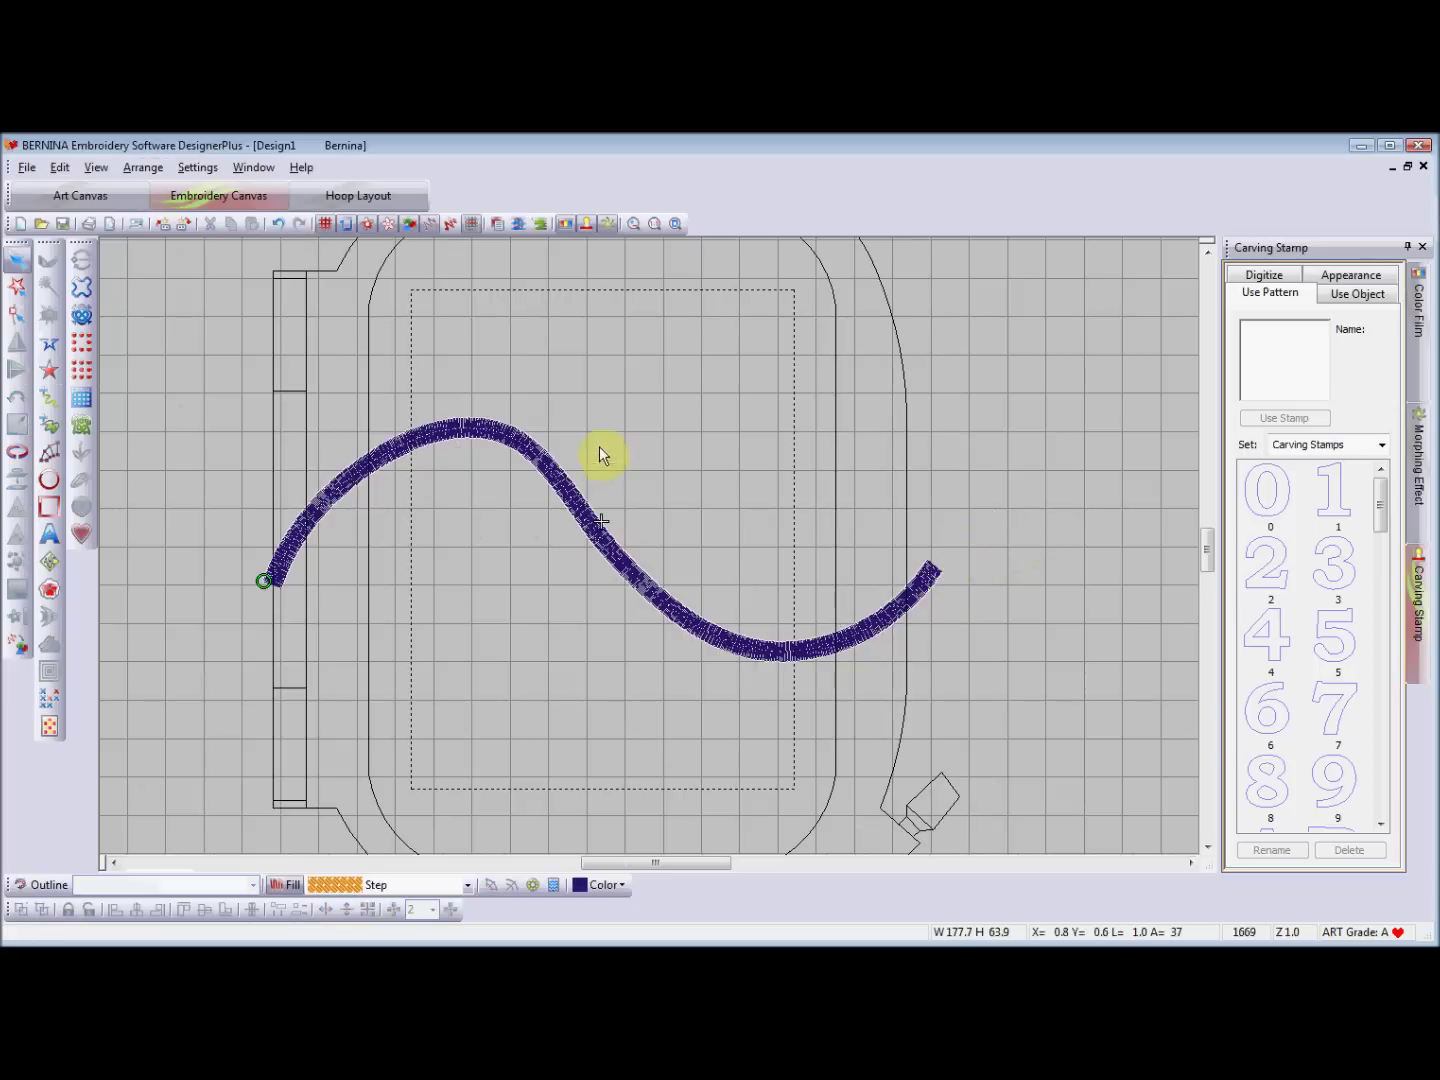
Select the S-curve, show its reshape points, and box-zoom into its right end
{"action": "left_click", "coordinate": [14, 263]}
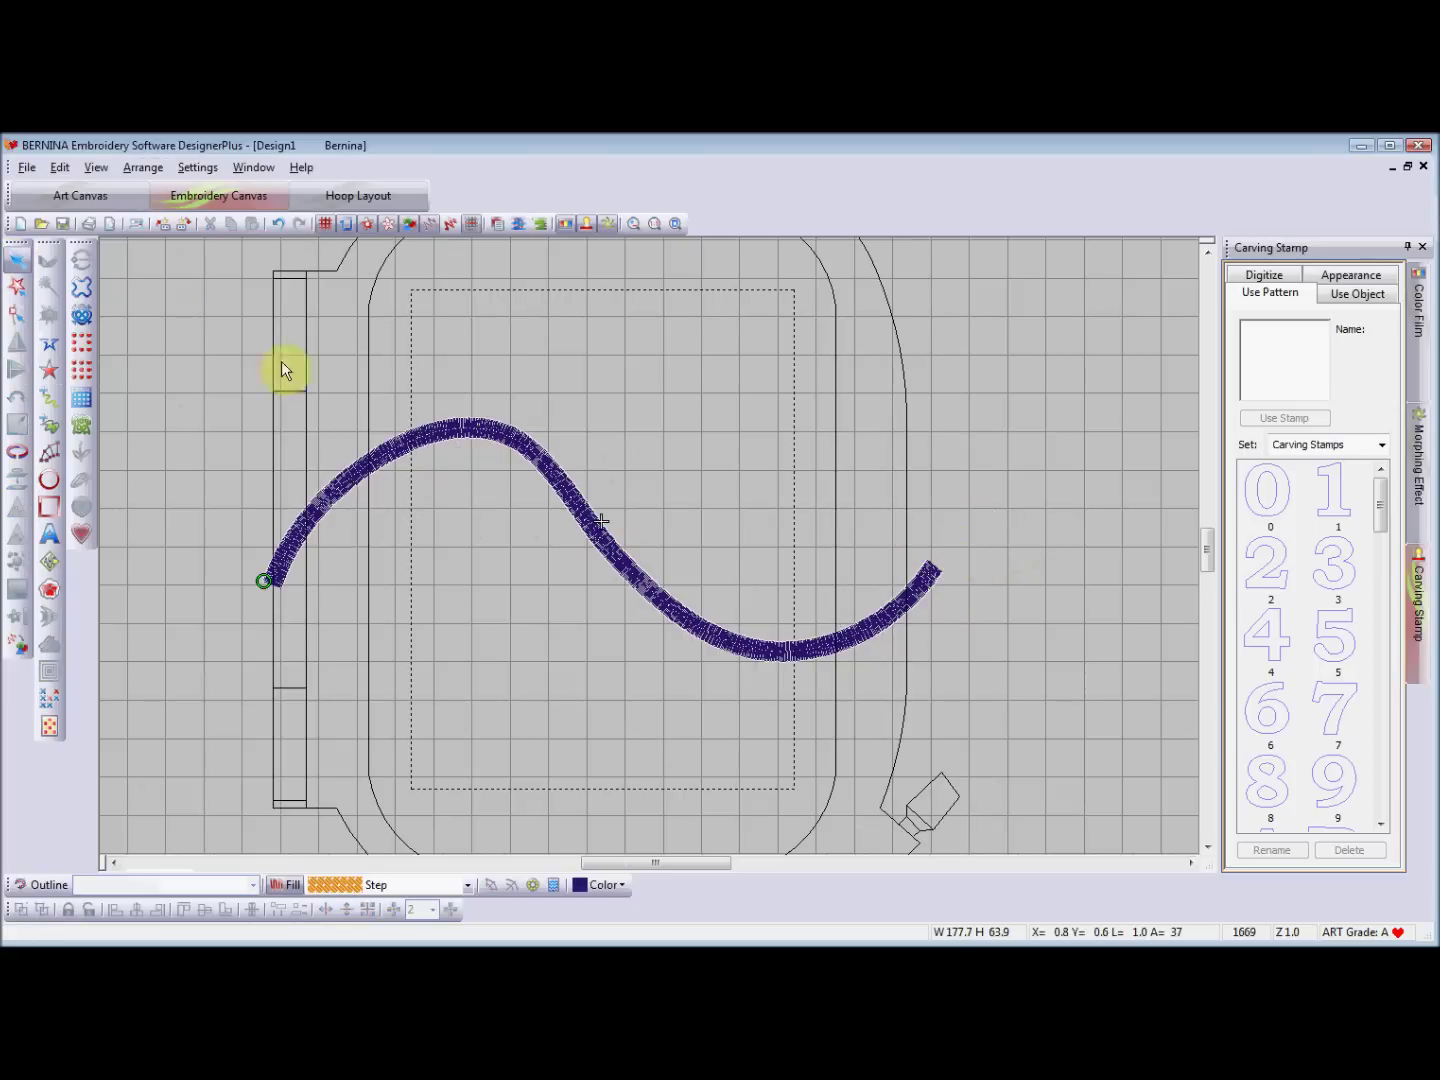
{"action": "left_click", "coordinate": [449, 432]}
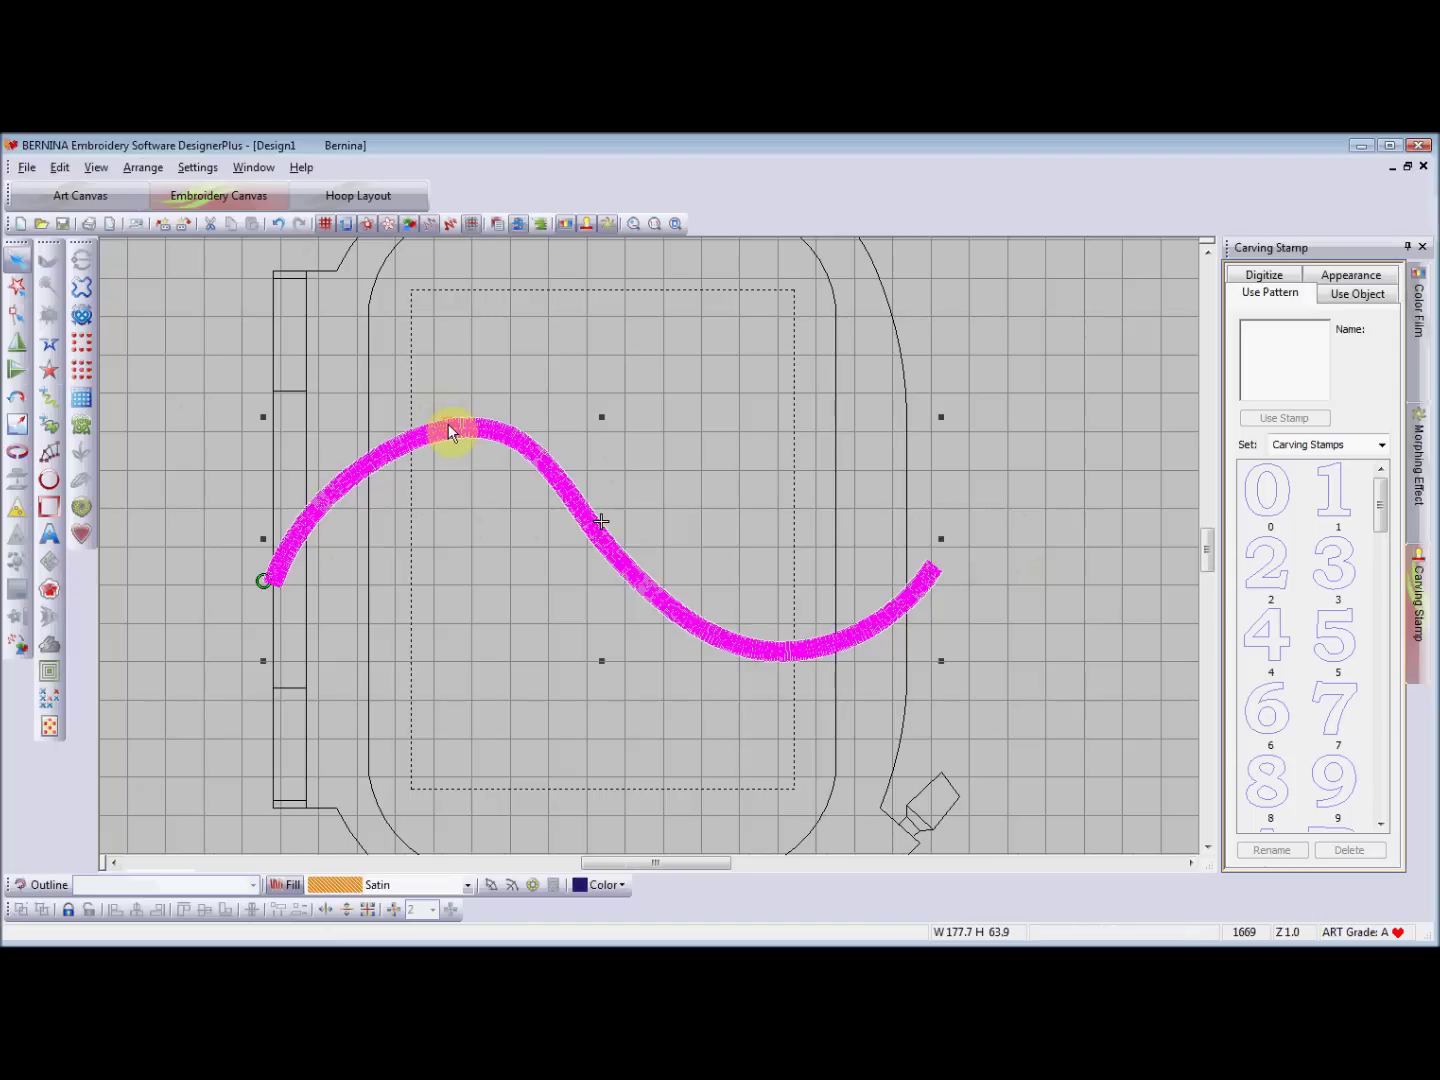
{"action": "left_click", "coordinate": [16, 319]}
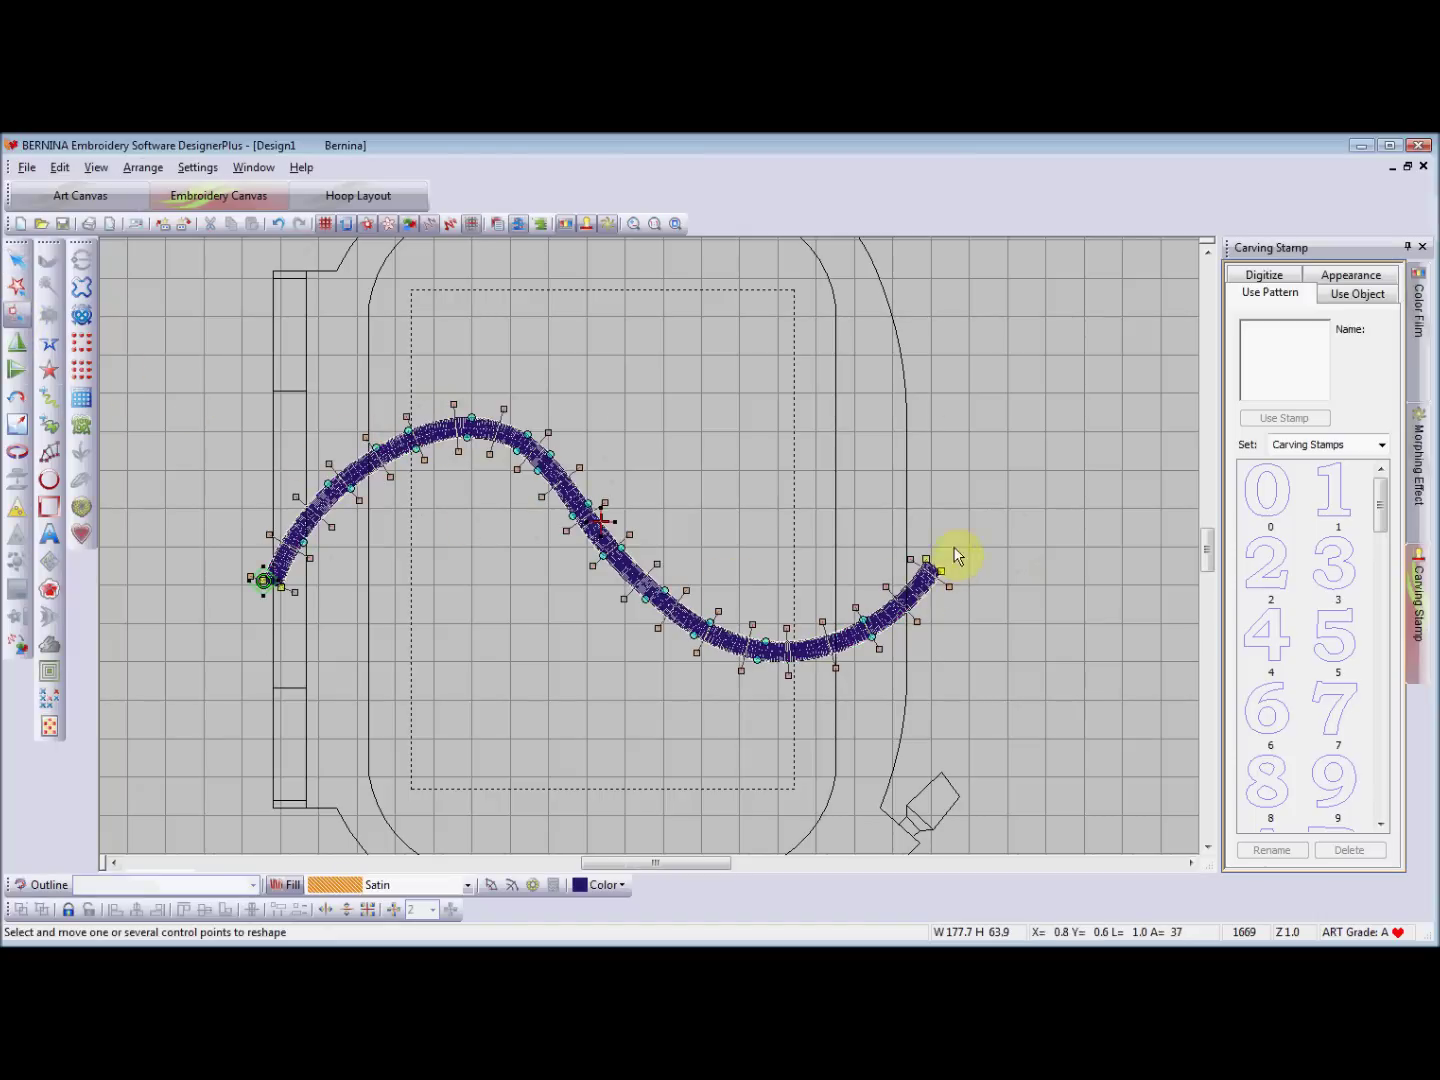
{"action": "left_click", "coordinate": [634, 222]}
{"action": "left_click_drag", "start_coordinate": [873, 519], "coordinate": [1043, 670]}
{"action": "left_click_drag", "start_coordinate": [585, 459], "coordinate": [587, 456]}
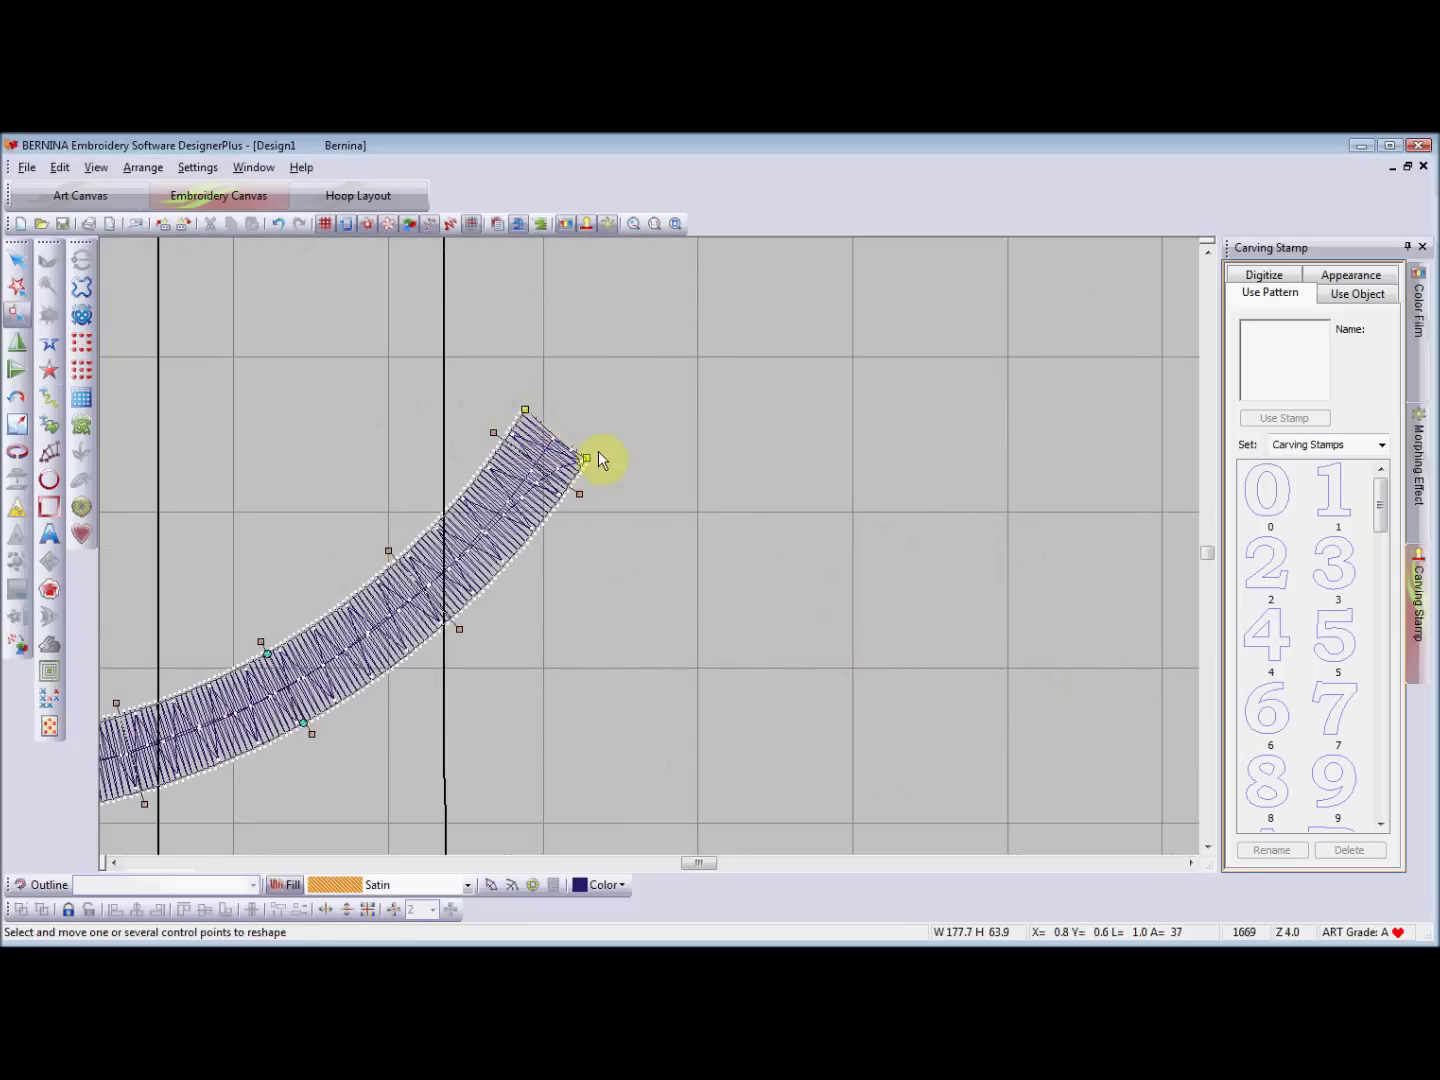
Drag the right end's corner and side control points together so the satin column narrows to a point
{"action": "left_click_drag", "start_coordinate": [587, 459], "coordinate": [584, 412]}
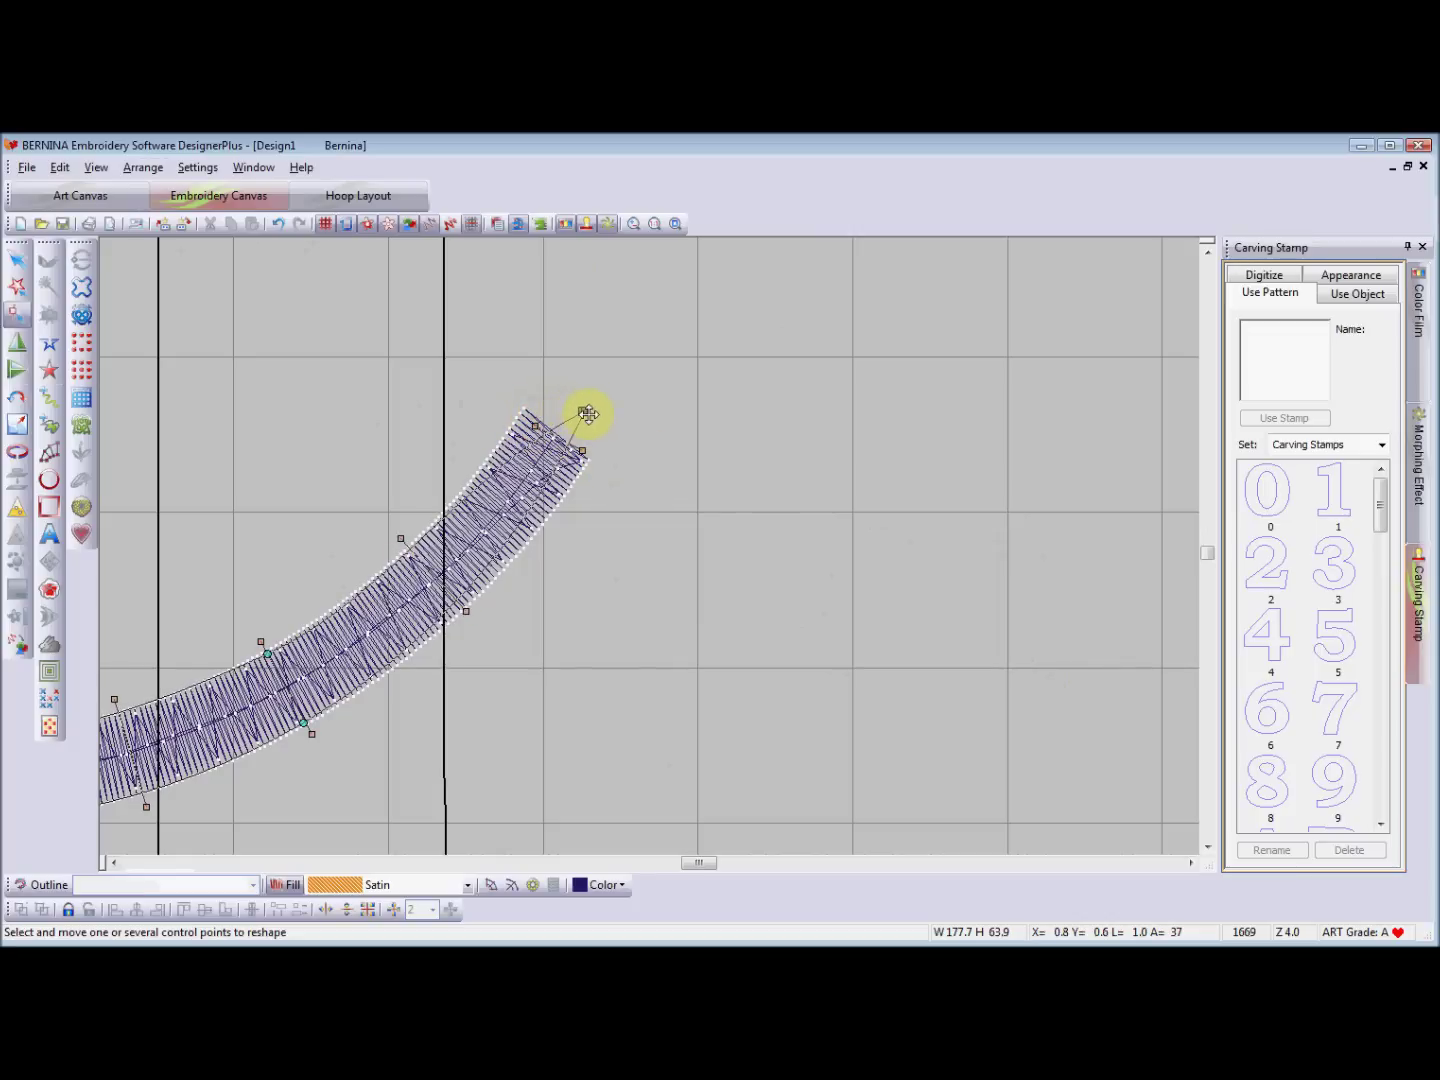
{"action": "left_click_drag", "start_coordinate": [585, 411], "coordinate": [585, 412]}
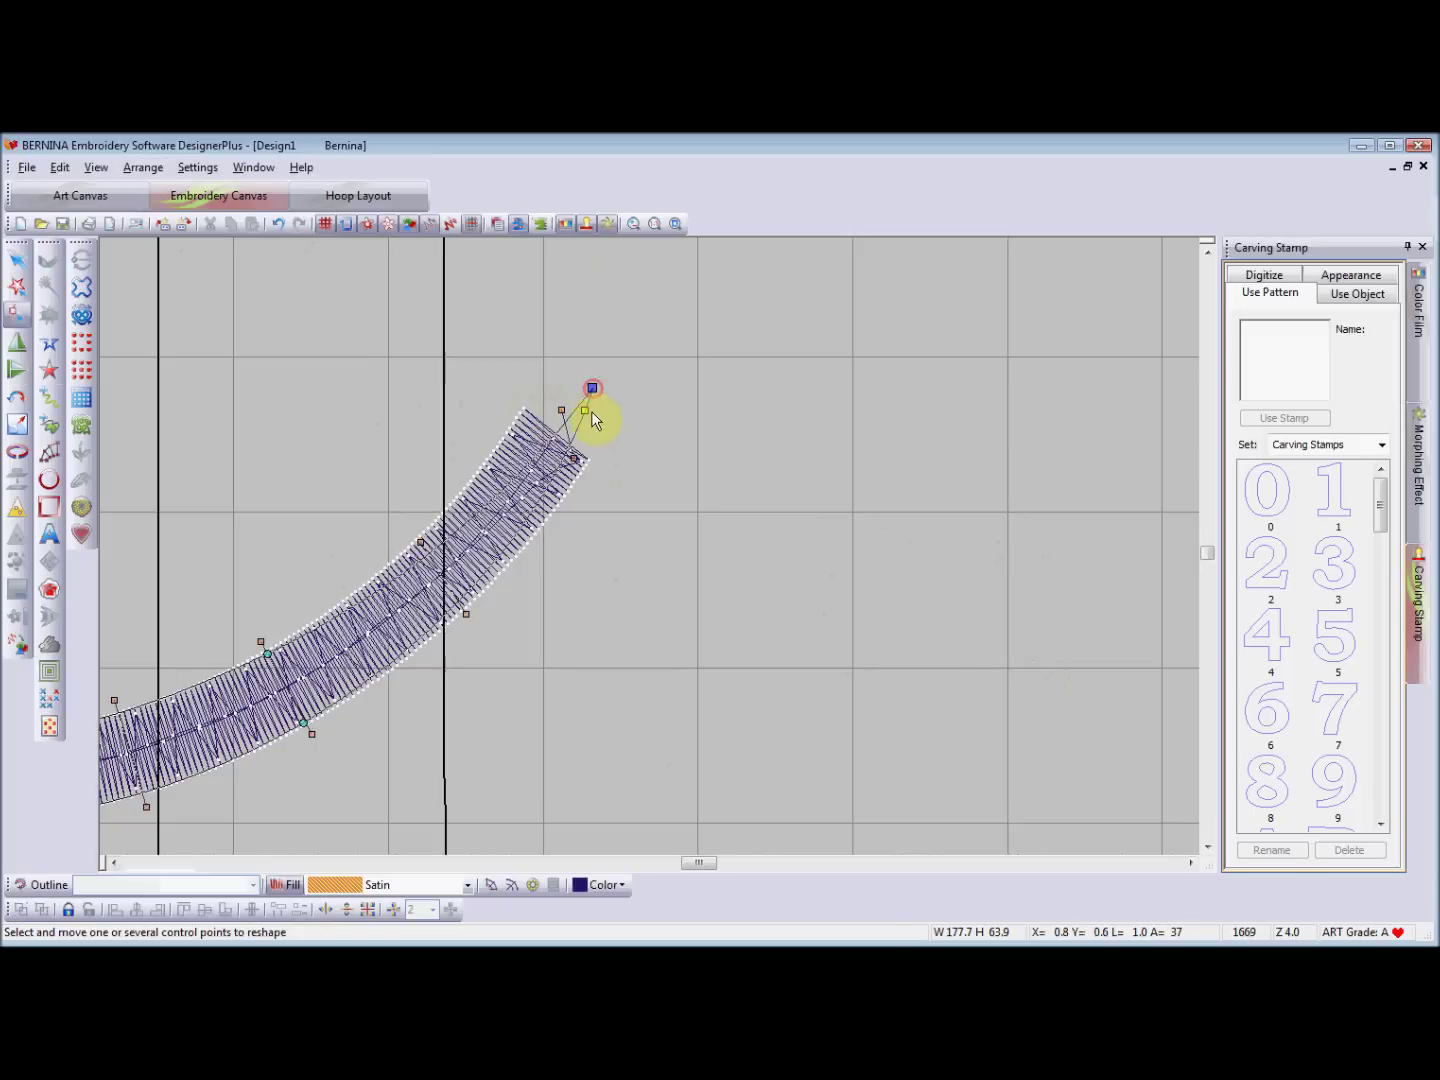
{"action": "left_click_drag", "start_coordinate": [587, 413], "coordinate": [594, 391]}
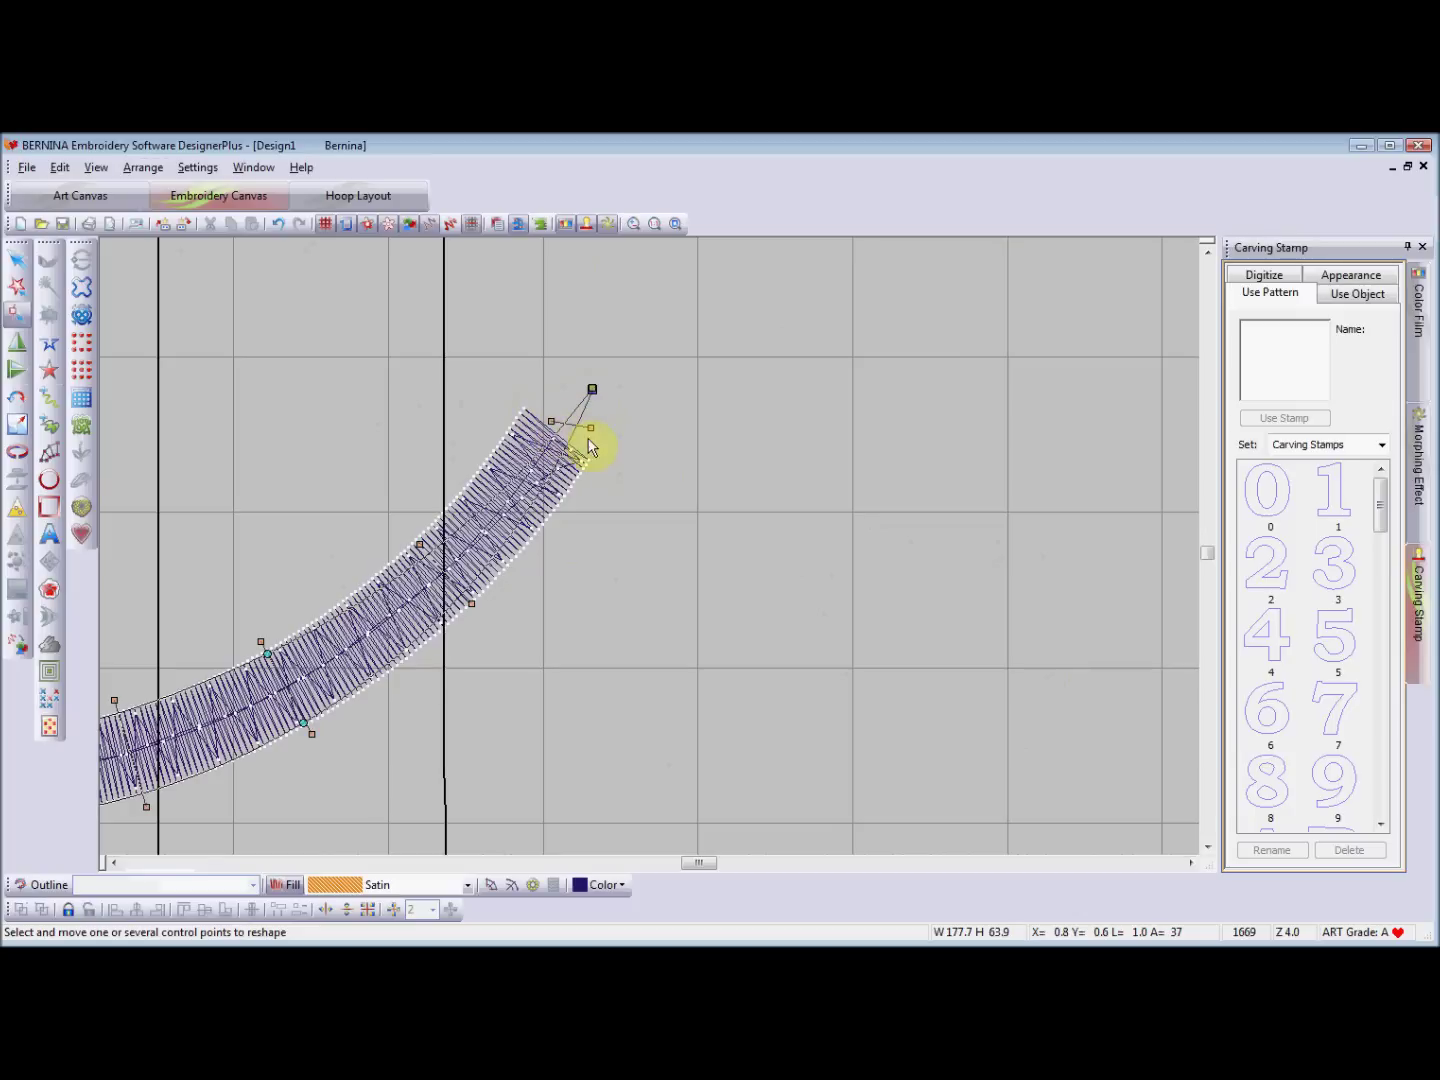
{"action": "left_click", "coordinate": [592, 430]}
{"action": "mouse_move", "coordinate": [597, 428]}
{"action": "left_mouse_down"}
{"action": "mouse_move", "coordinate": [604, 452]}
{"action": "mouse_move", "coordinate": [589, 440]}
{"action": "mouse_move", "coordinate": [597, 428]}
{"action": "mouse_move", "coordinate": [601, 443]}
{"action": "left_mouse_up"}
{"action": "left_click_drag", "start_coordinate": [525, 419], "coordinate": [579, 460]}
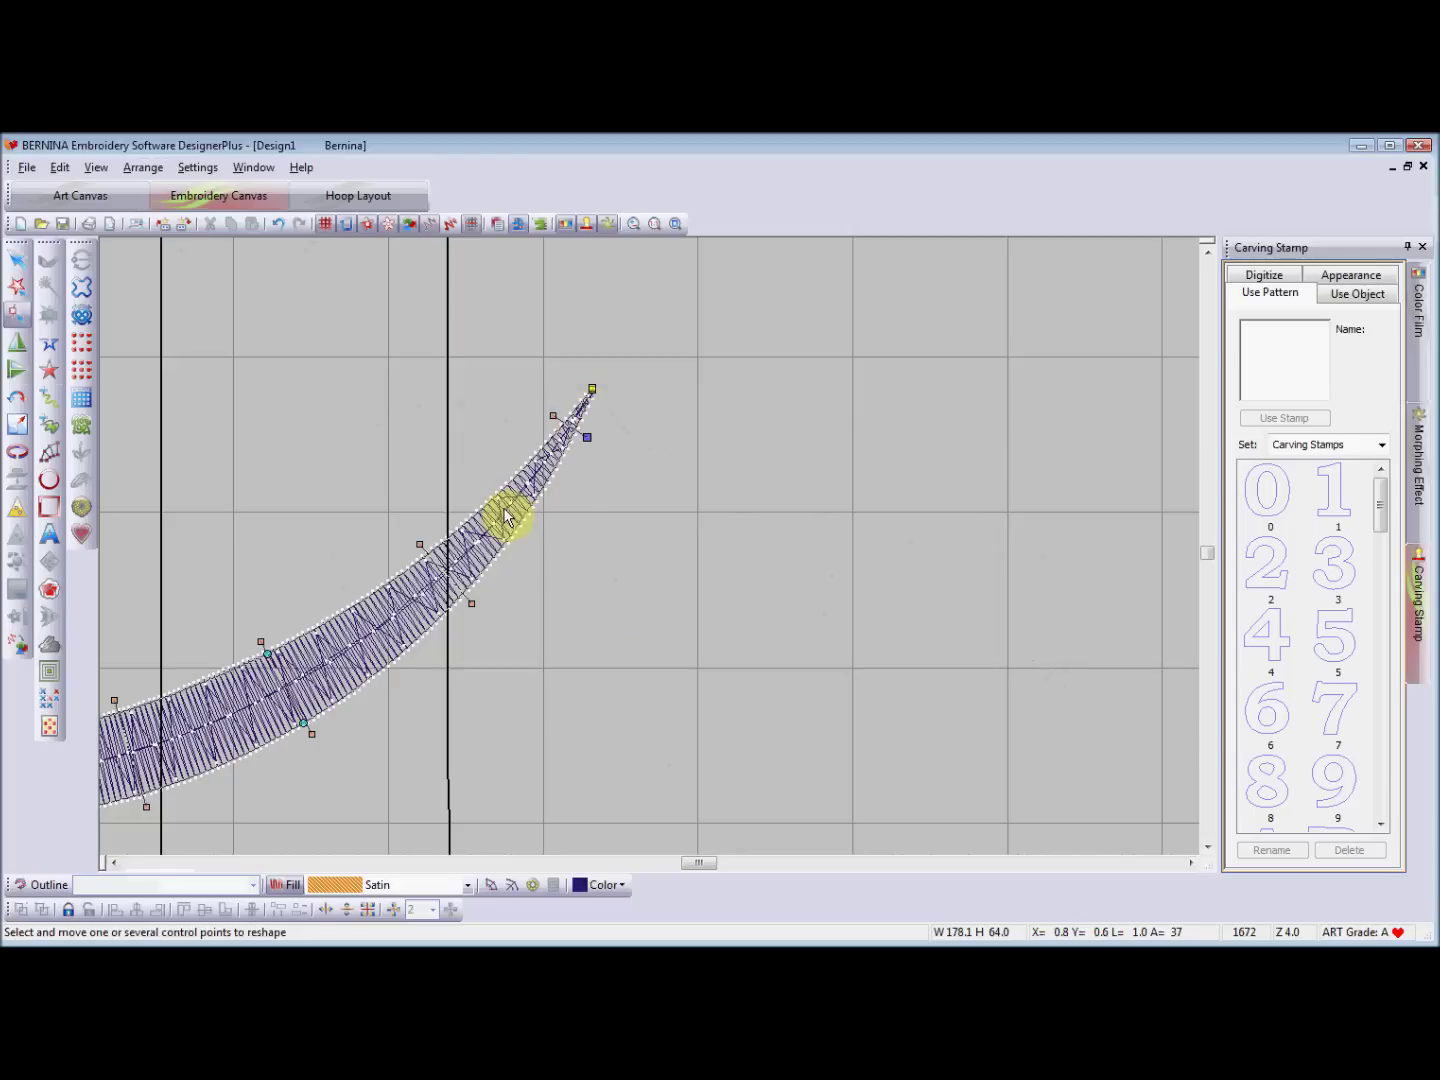
Fit the whole S-curve in view, then zoom in closely on its left end
{"action": "left_click", "coordinate": [654, 223]}
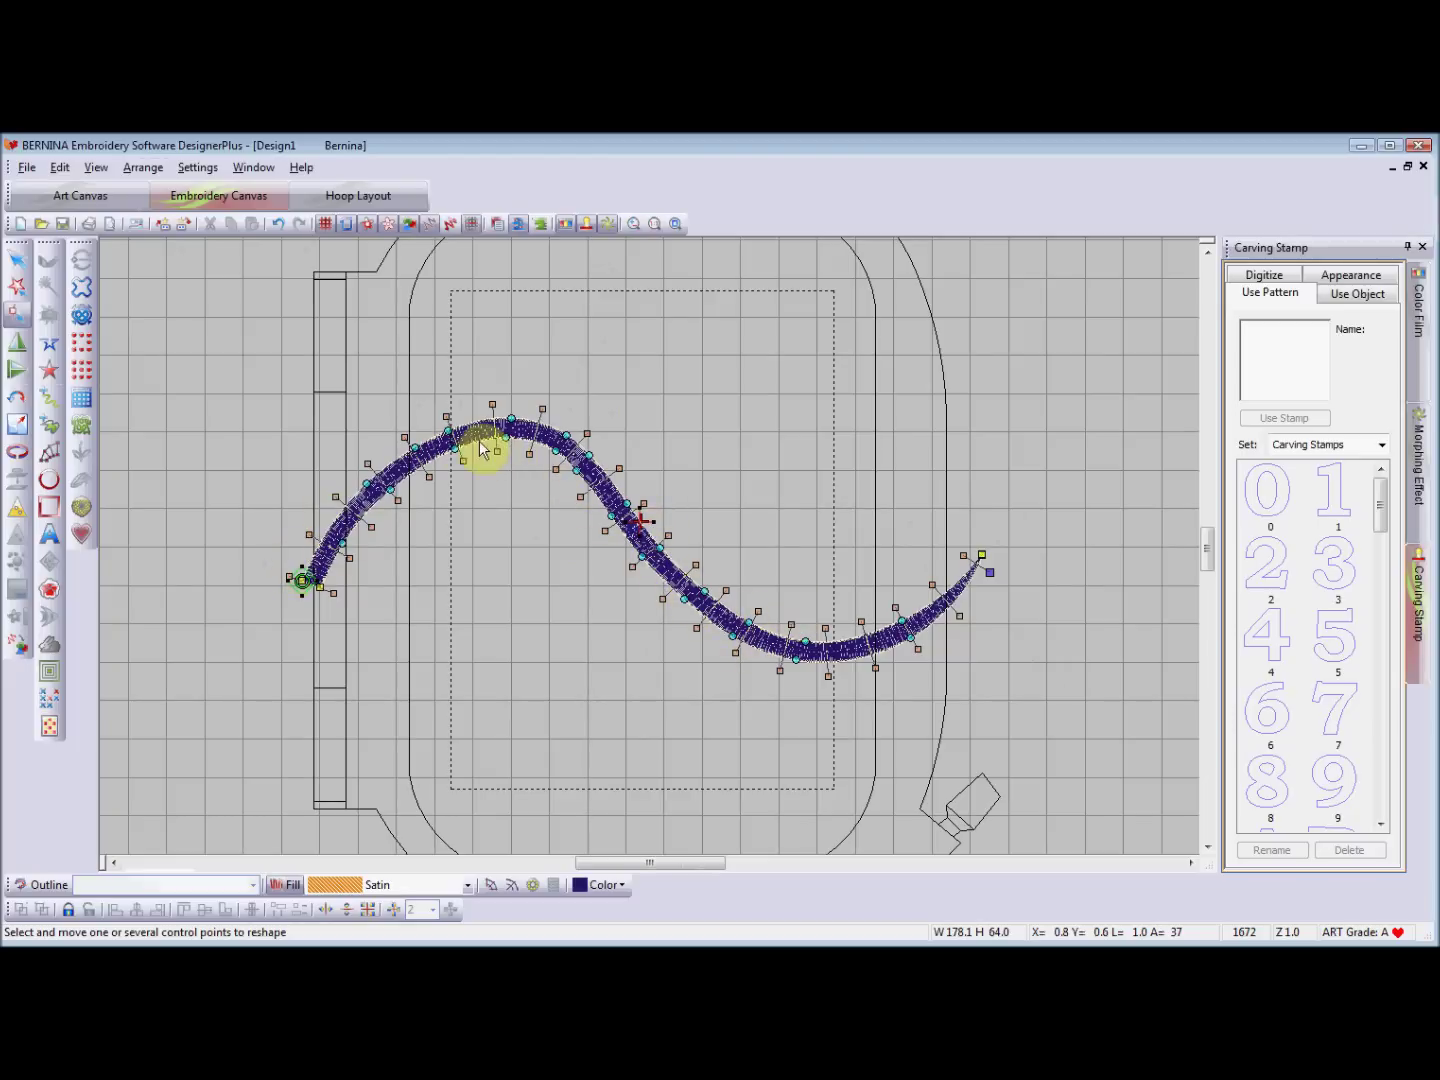
{"action": "left_click", "coordinate": [302, 579]}
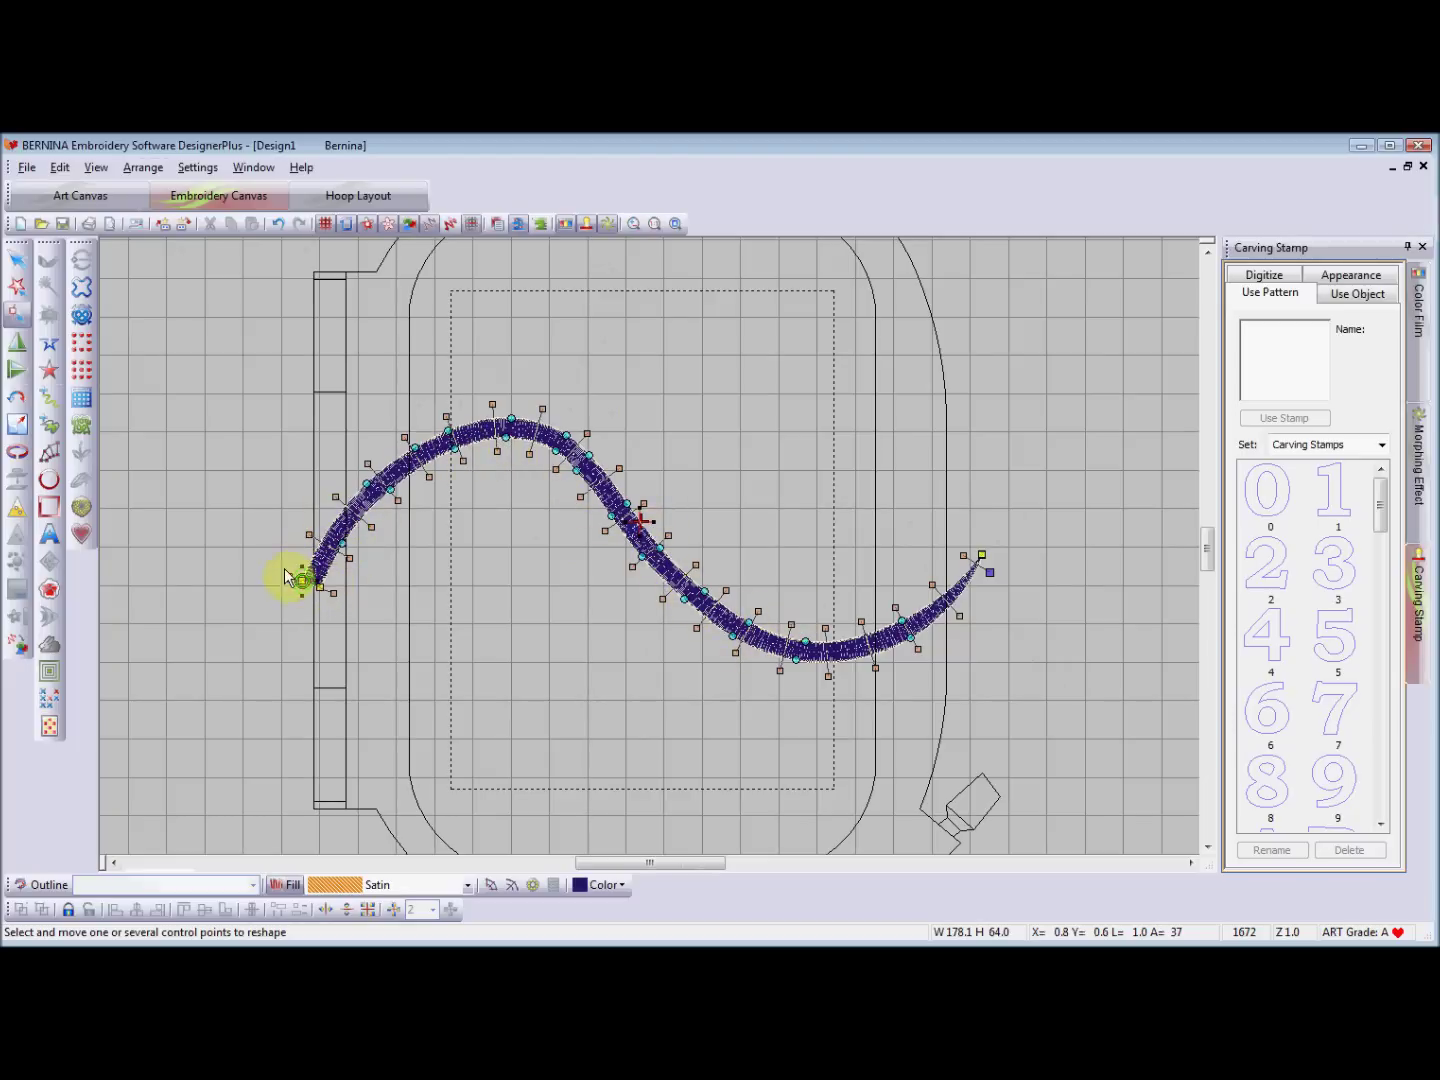
{"action": "left_click", "coordinate": [633, 223]}
{"action": "left_click_drag", "start_coordinate": [272, 536], "coordinate": [363, 645]}
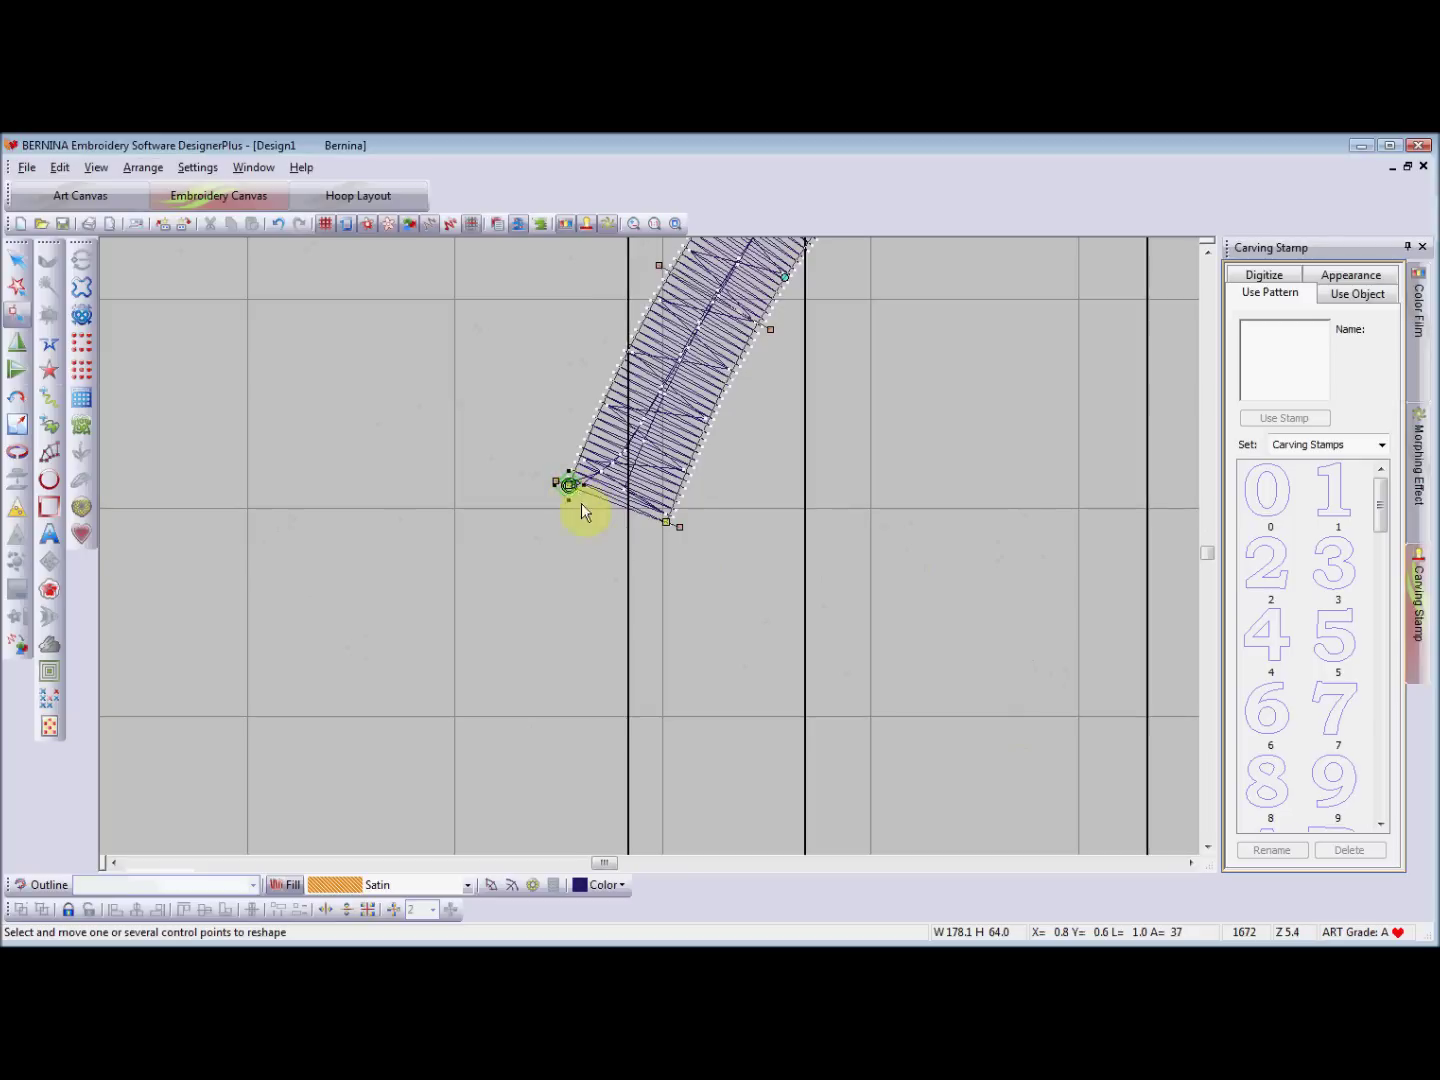
{"action": "left_click", "coordinate": [634, 224]}
{"action": "left_click_drag", "start_coordinate": [517, 427], "coordinate": [742, 586]}
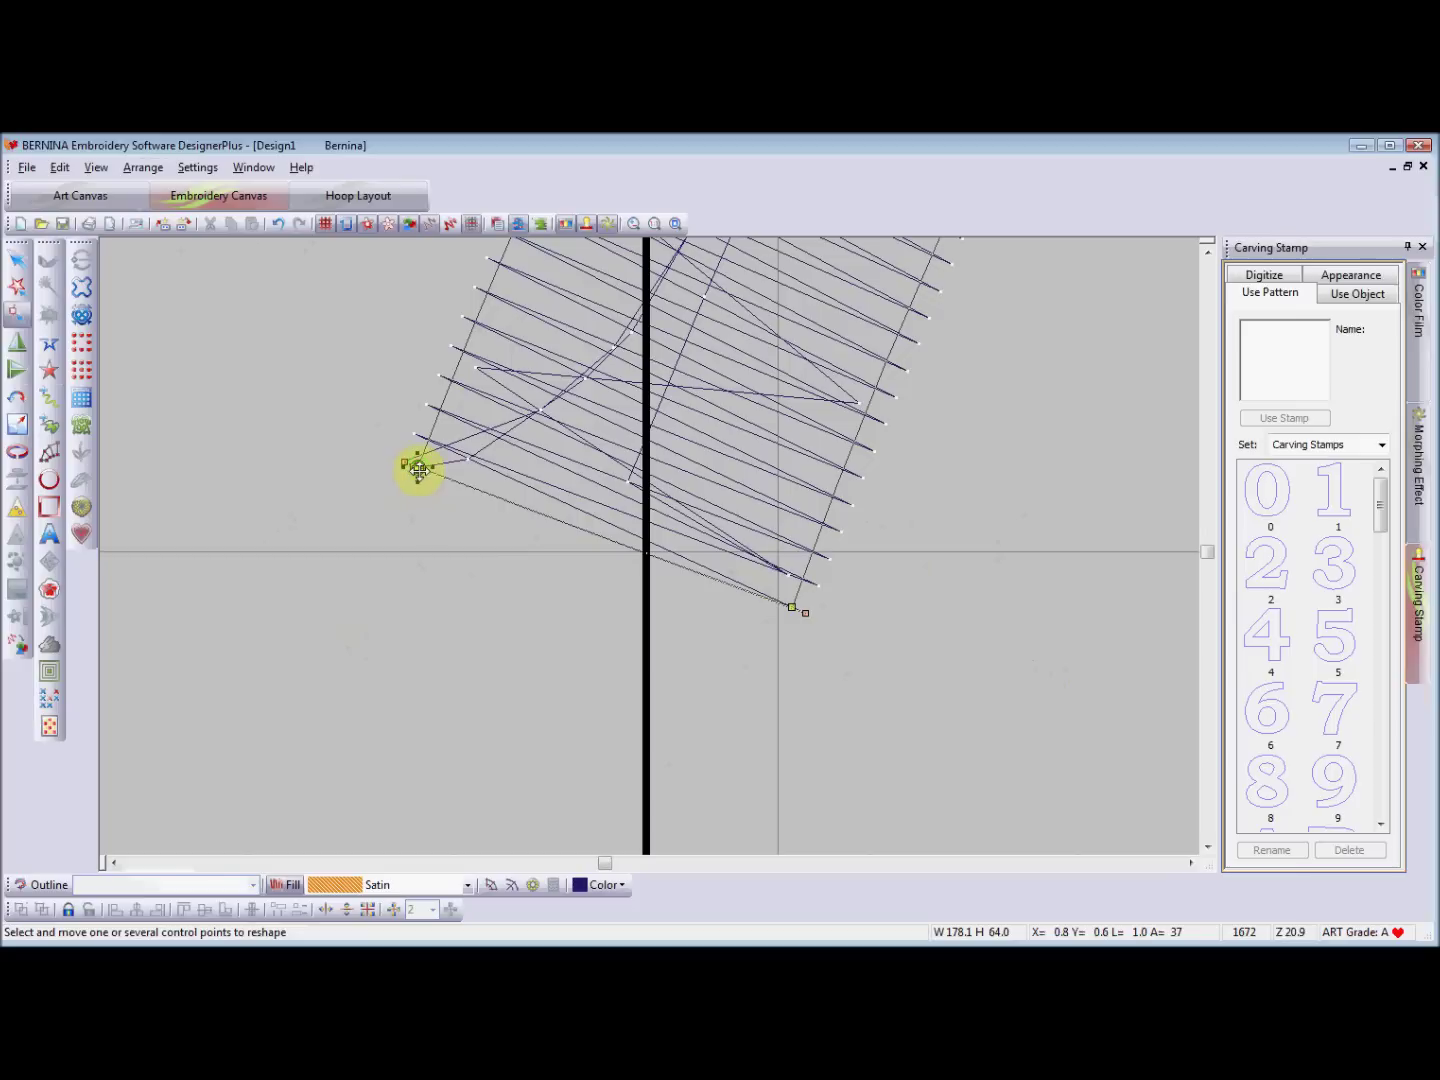
Drag the left end's points into a sharp corner tip and move the stitch start there
{"action": "left_click_drag", "start_coordinate": [417, 465], "coordinate": [452, 715]}
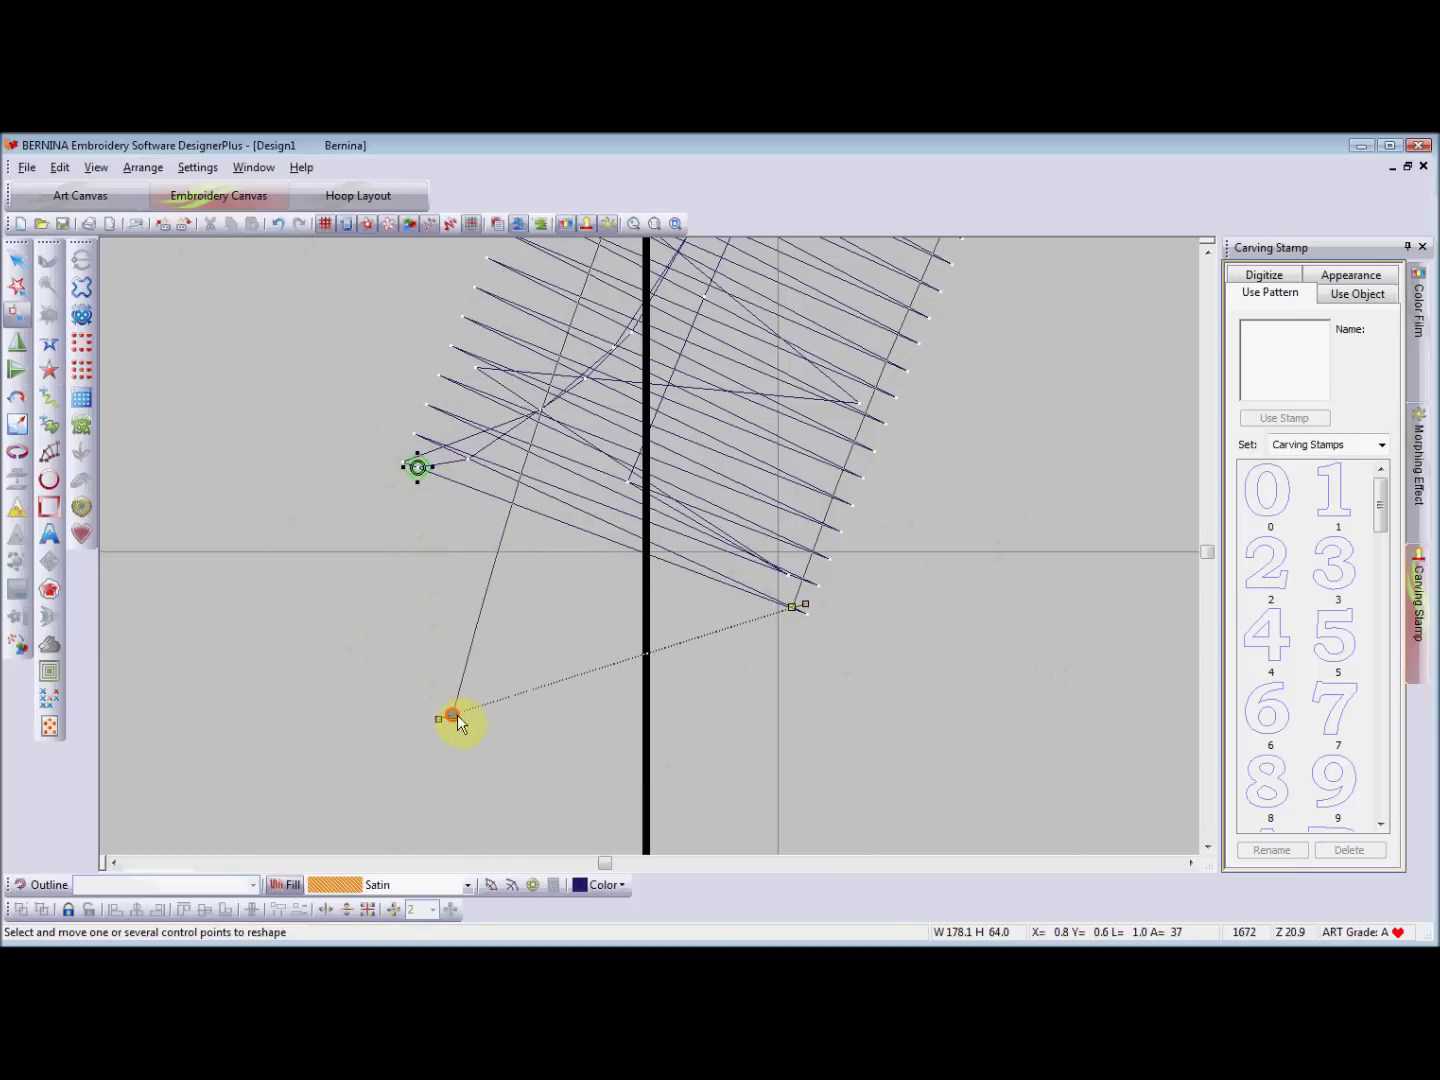
{"action": "left_click_drag", "start_coordinate": [797, 608], "coordinate": [452, 714]}
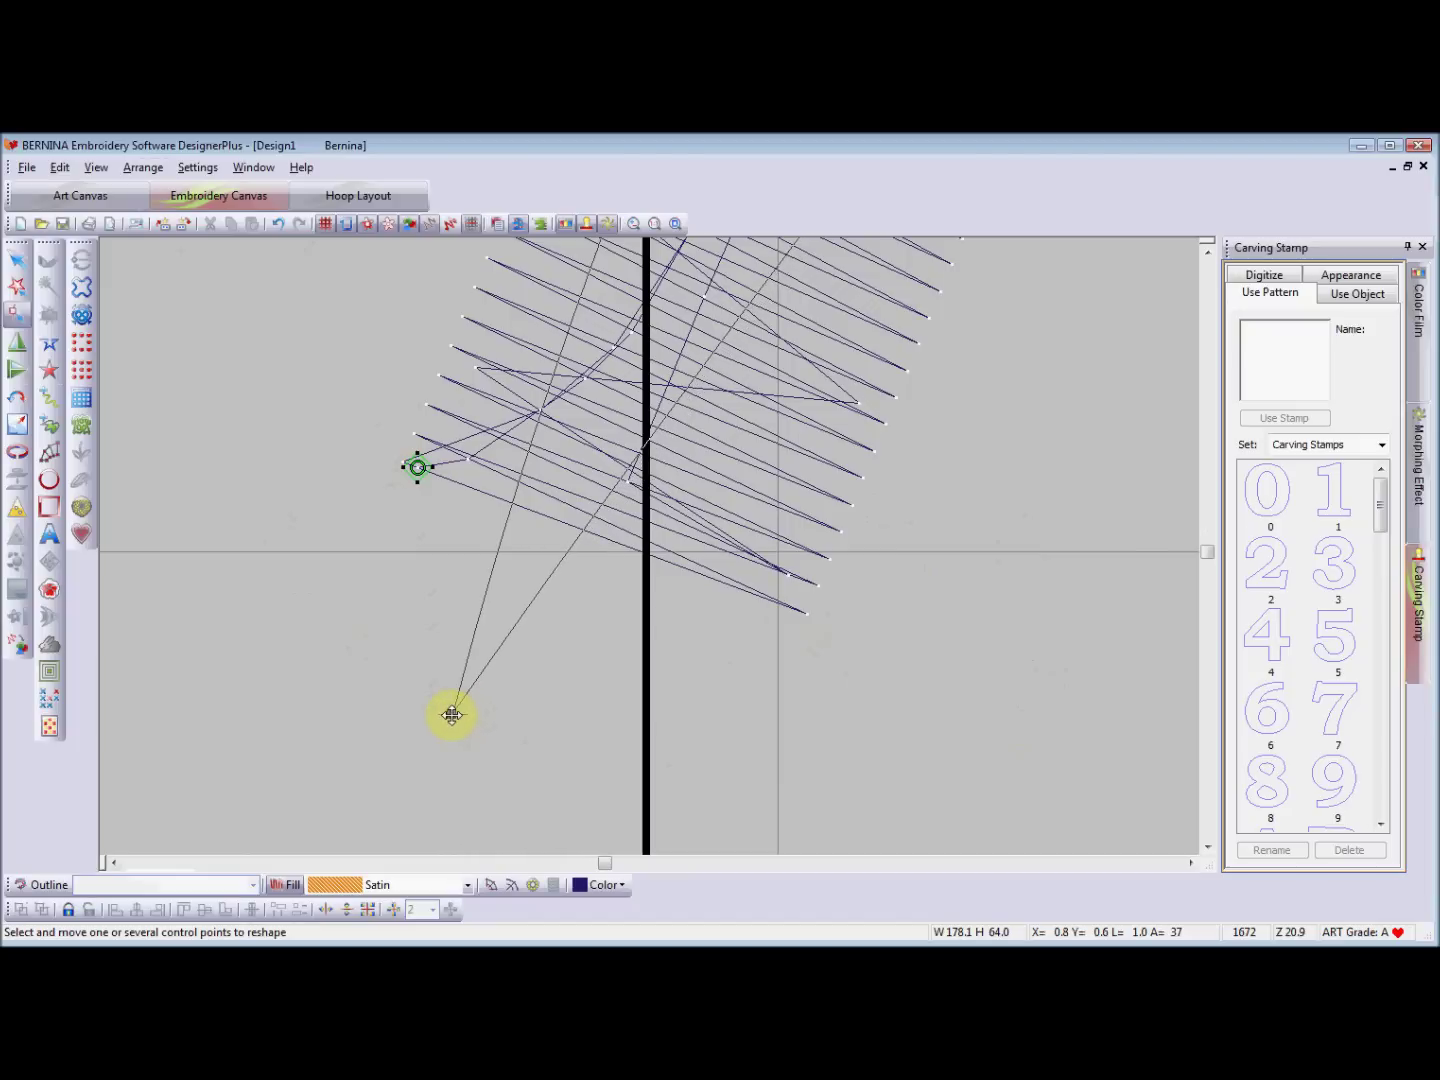
{"action": "mouse_move", "coordinate": [455, 718]}
{"action": "left_mouse_down"}
{"action": "mouse_move", "coordinate": [532, 681]}
{"action": "mouse_move", "coordinate": [466, 714]}
{"action": "mouse_move", "coordinate": [440, 710]}
{"action": "mouse_move", "coordinate": [450, 679]}
{"action": "mouse_move", "coordinate": [452, 699]}
{"action": "left_mouse_up"}
{"action": "left_click", "coordinate": [471, 723]}
{"action": "right_click", "coordinate": [525, 675]}
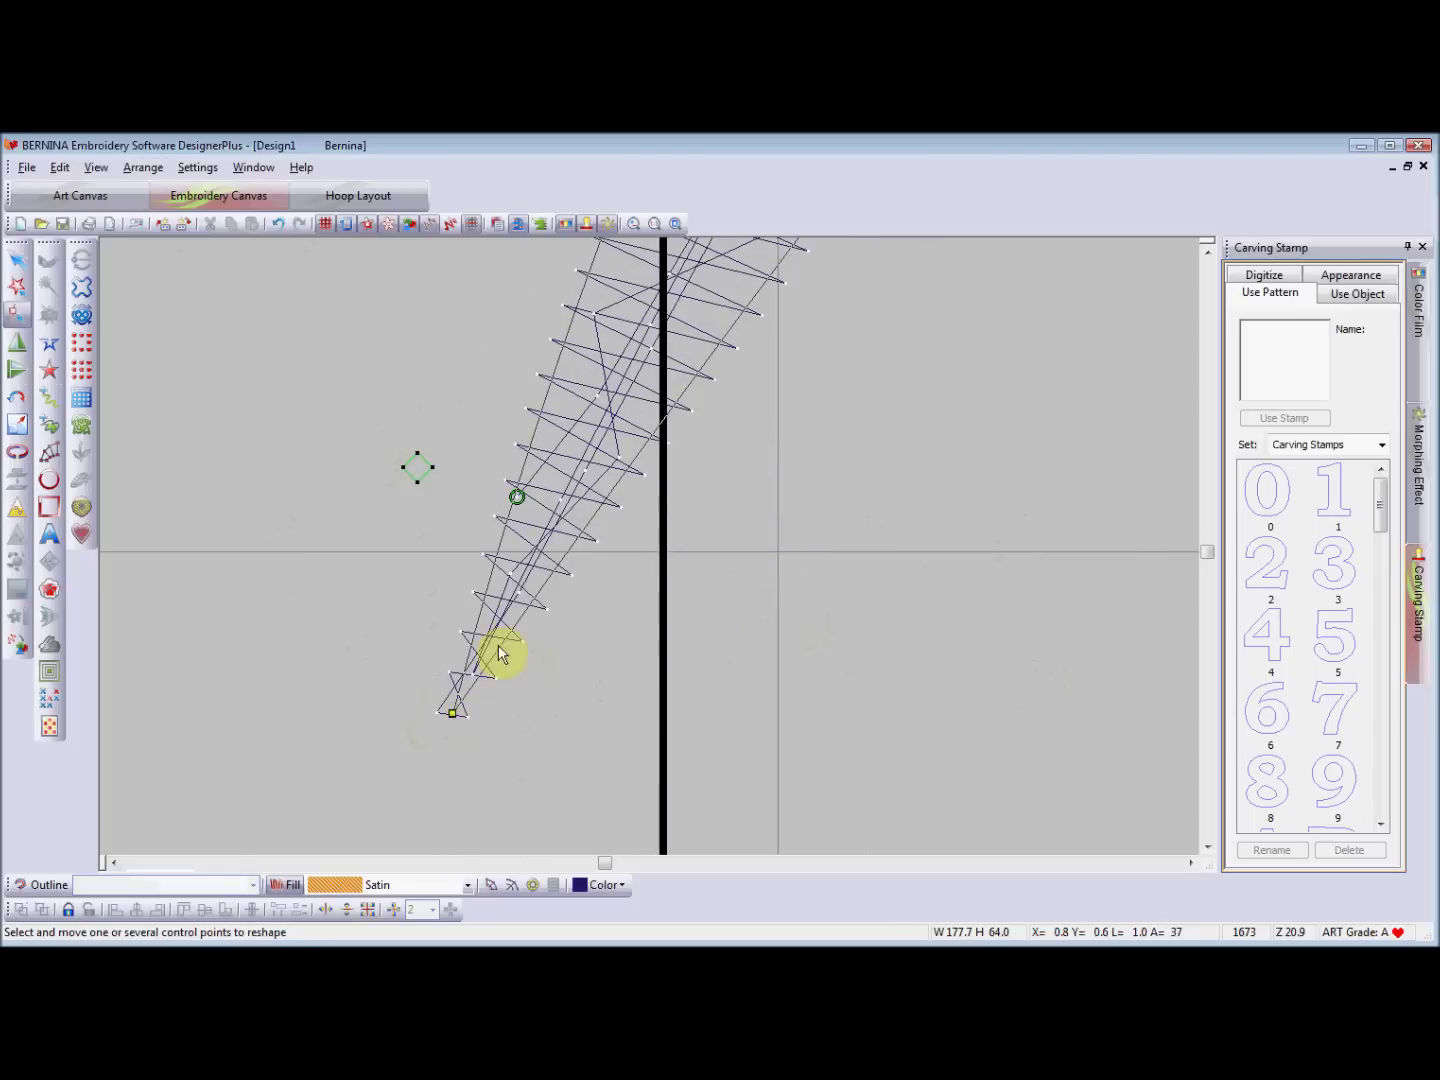
{"action": "mouse_move", "coordinate": [418, 483]}
{"action": "left_mouse_down"}
{"action": "mouse_move", "coordinate": [420, 675]}
{"action": "mouse_move", "coordinate": [455, 714]}
{"action": "left_mouse_up"}
Fit the tapered S-curve to the window, select it, and render it in Artistic View
{"action": "left_click", "coordinate": [654, 223]}
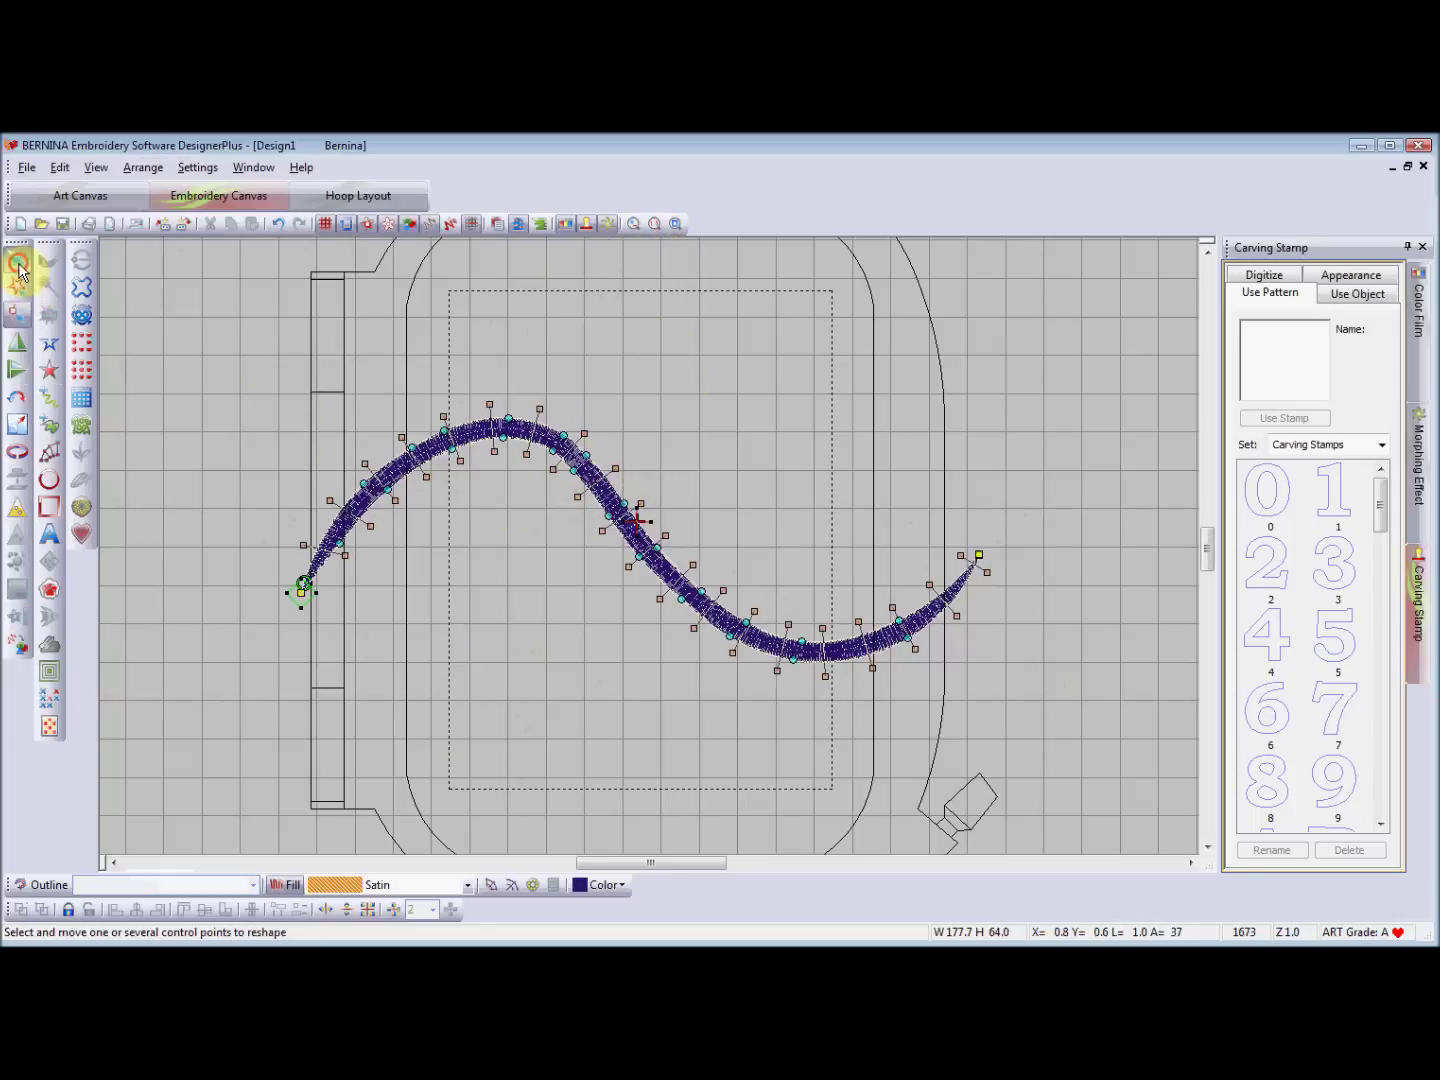
{"action": "left_click", "coordinate": [17, 260]}
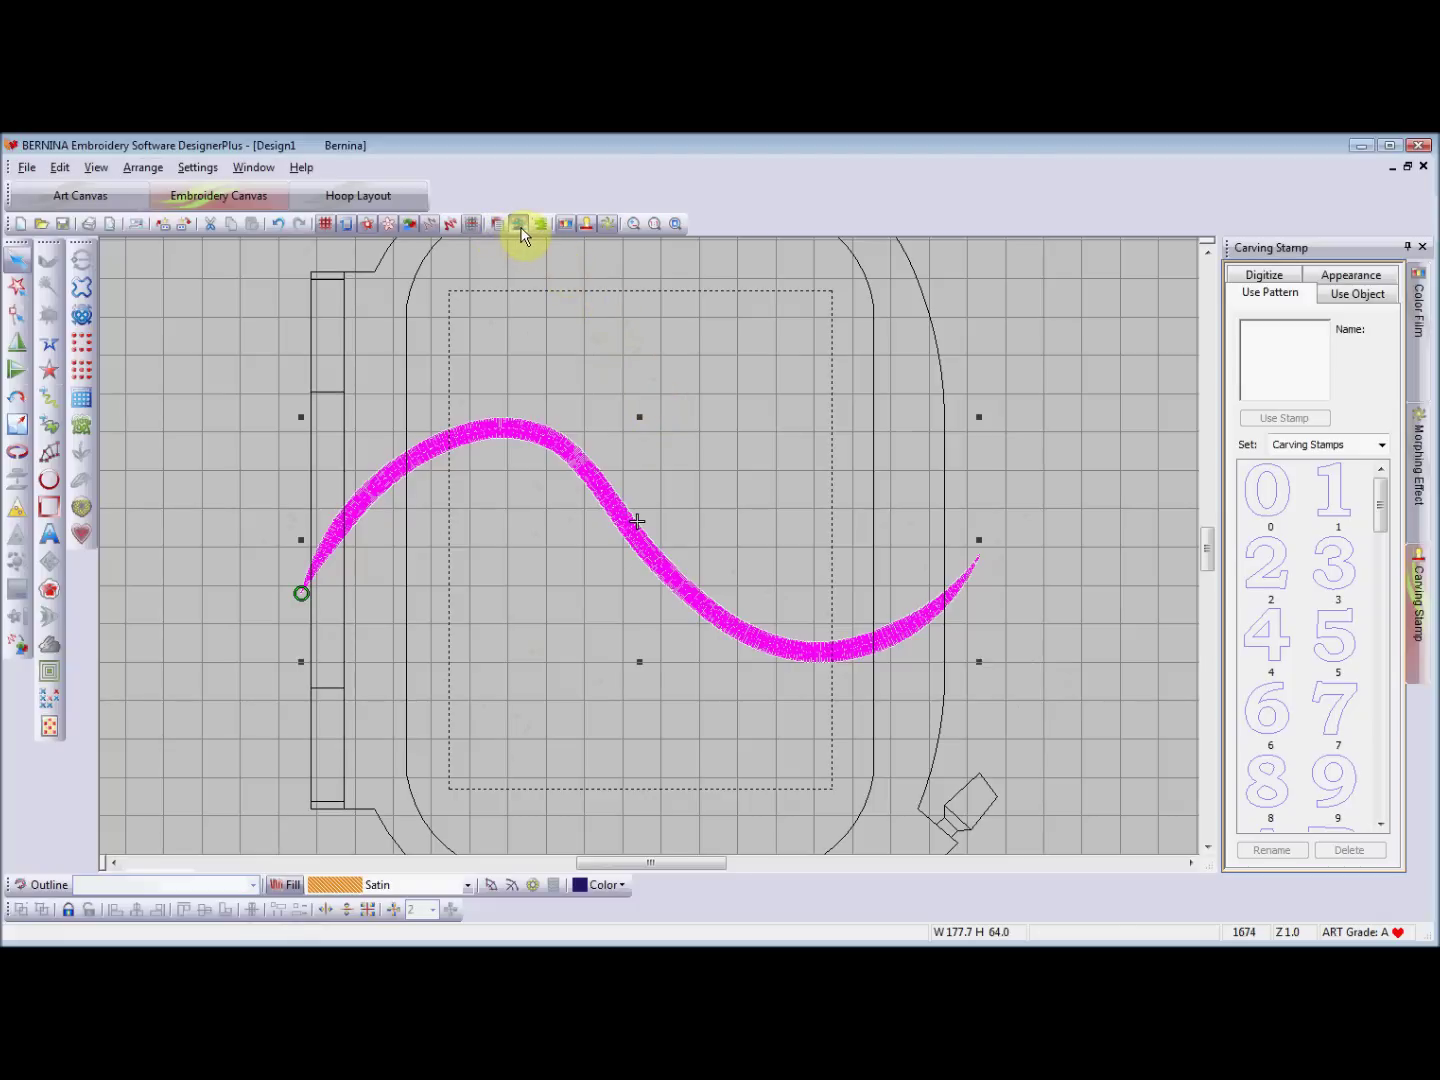
{"action": "left_click", "coordinate": [447, 219]}
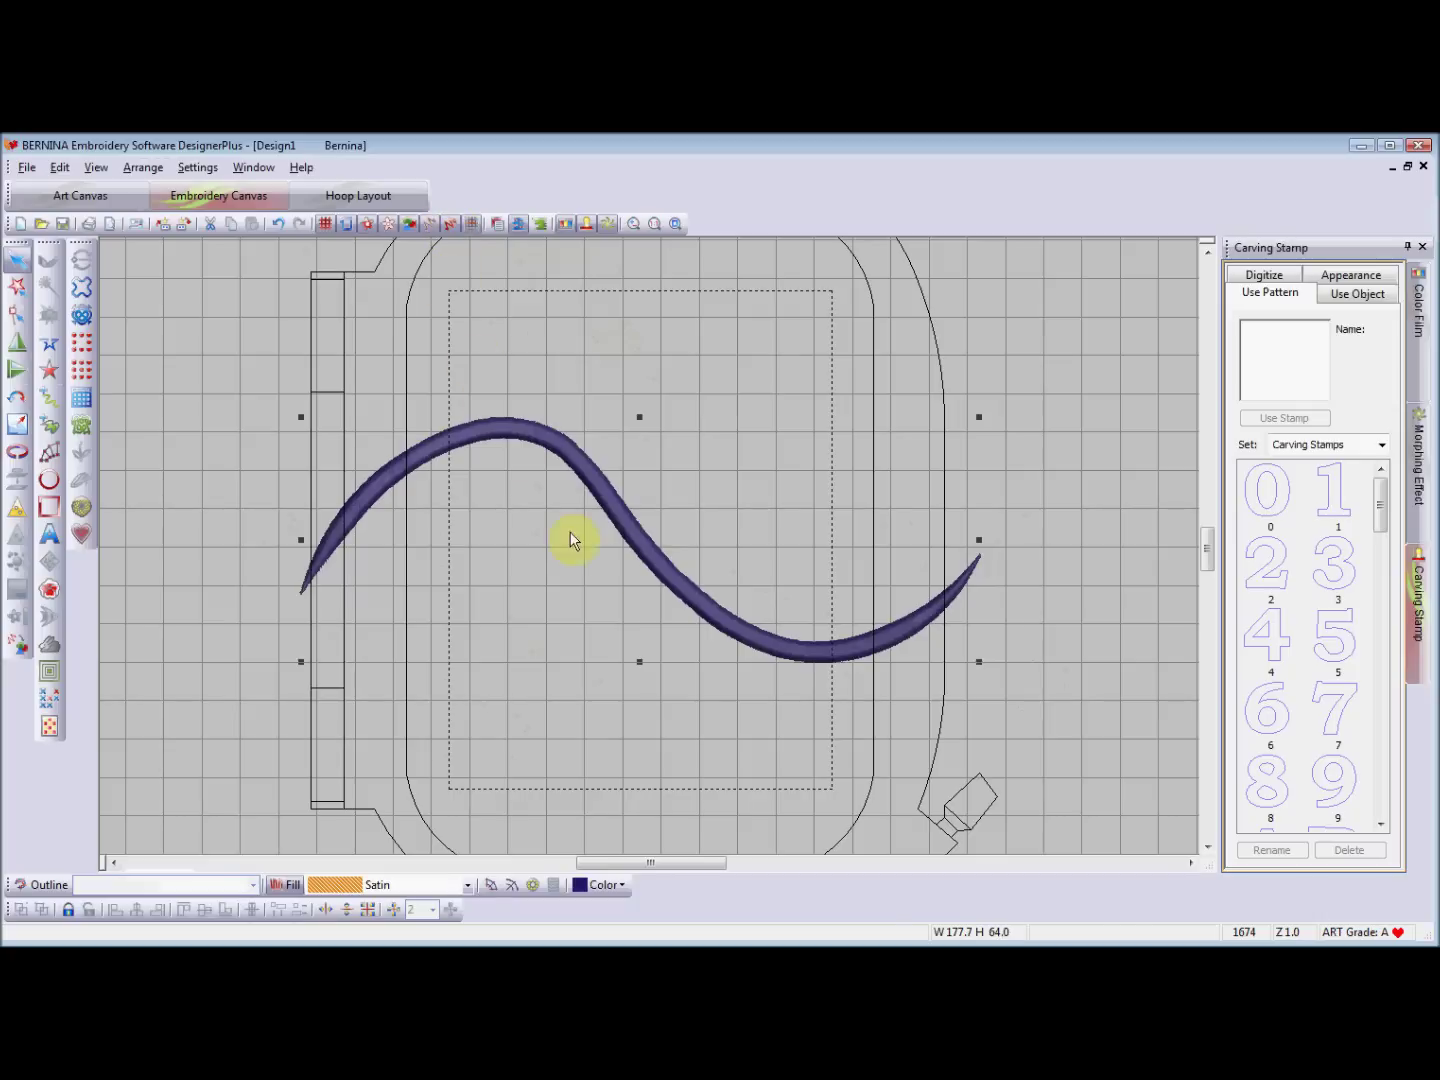